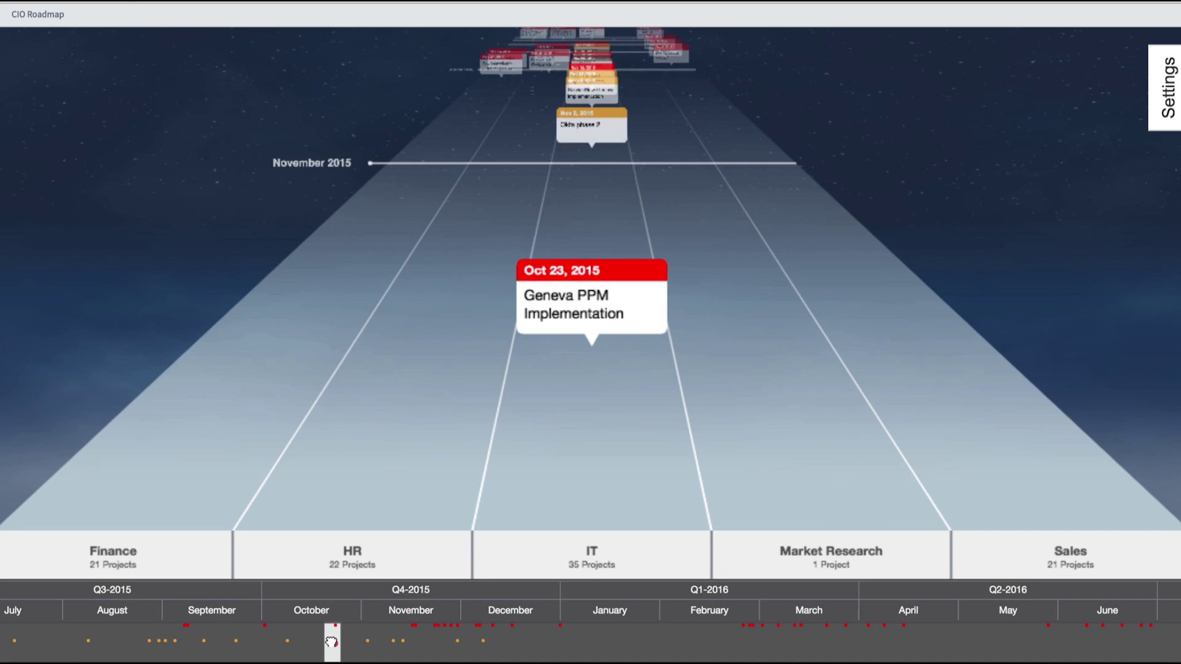
Step: Drag the 3-D roadmap timeline scrubber forward to December 2015
left_click_drag(332, 642, 581, 640)
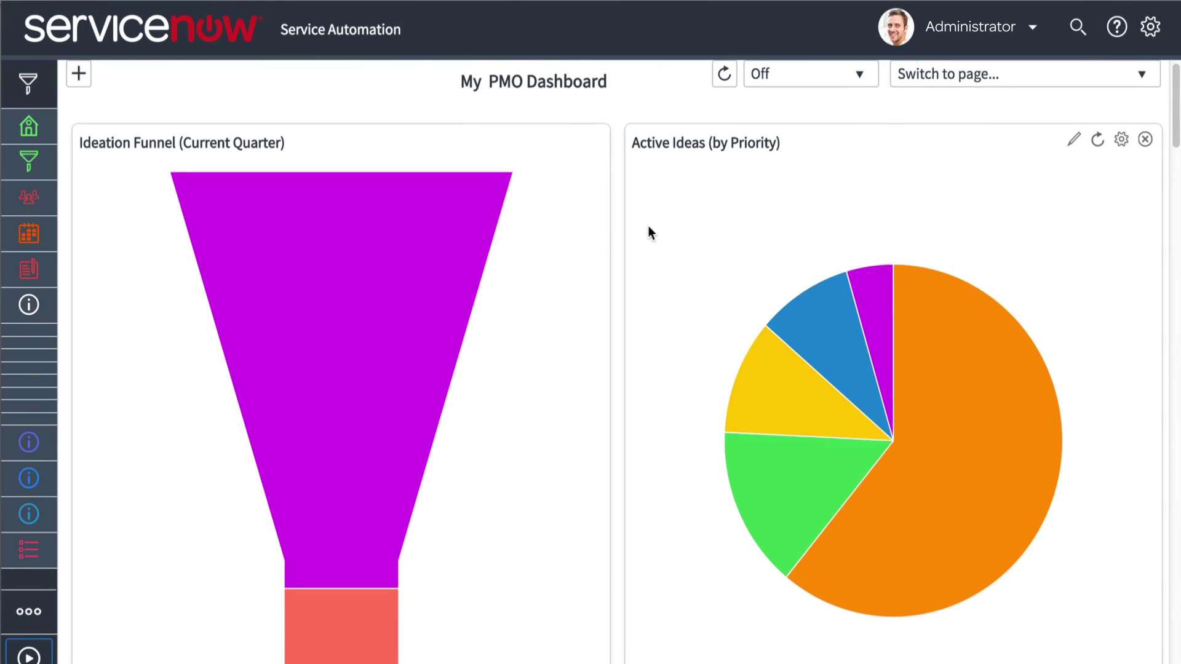
Step: Scroll down through the My PMO Dashboard's idea and demand charts
scroll(648, 232, "down", 1)
scroll(648, 232, "down", 5)
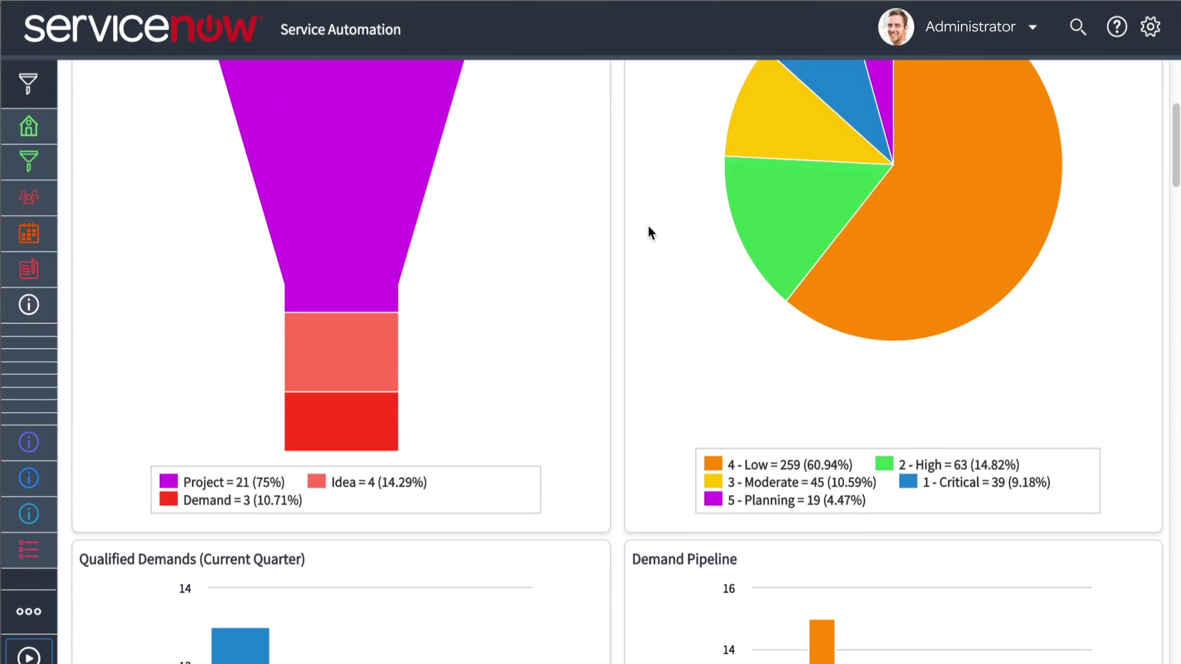
scroll(649, 233, "down", 5)
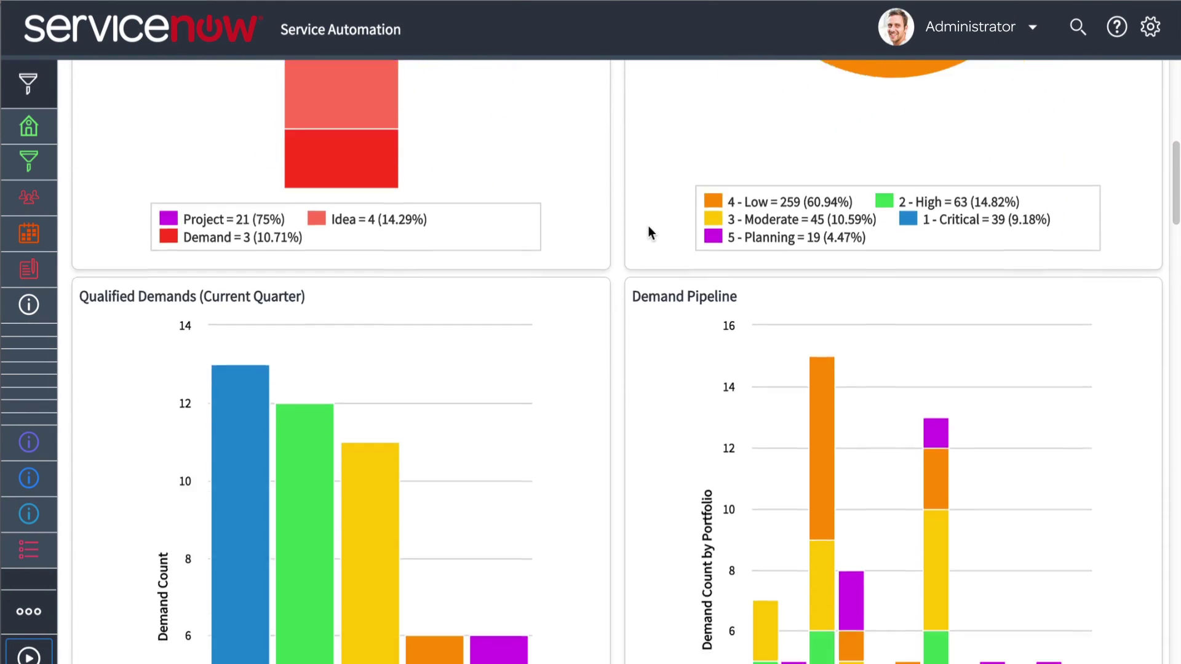
scroll(649, 232, "down", 8)
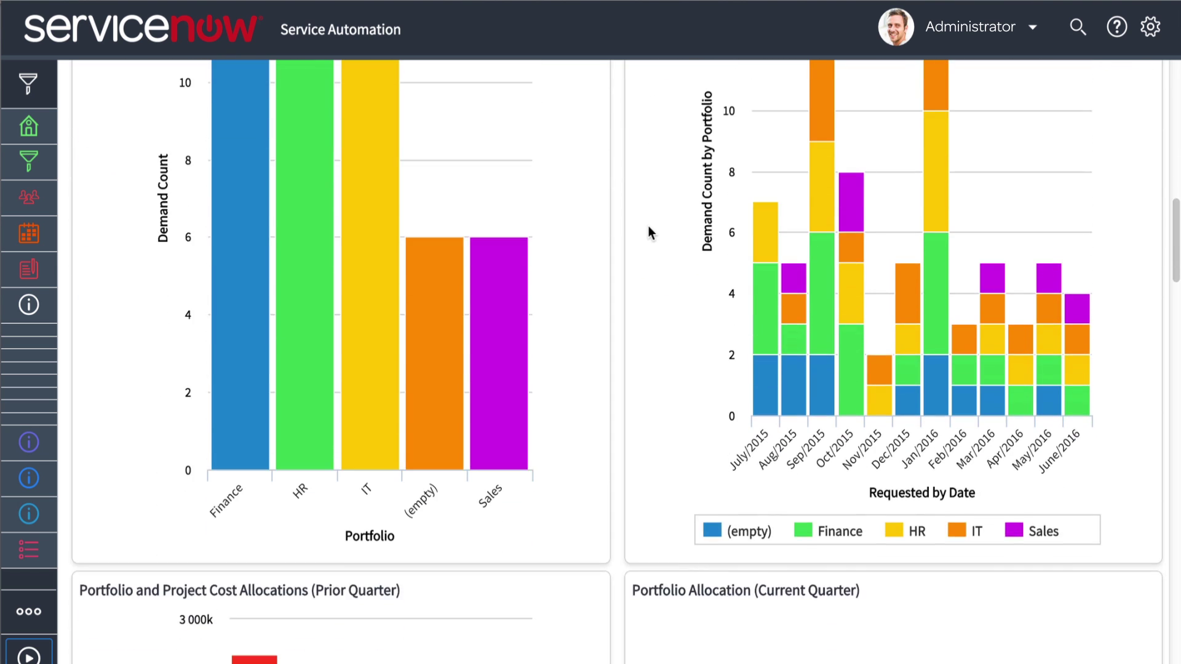
scroll(648, 232, "down", 5)
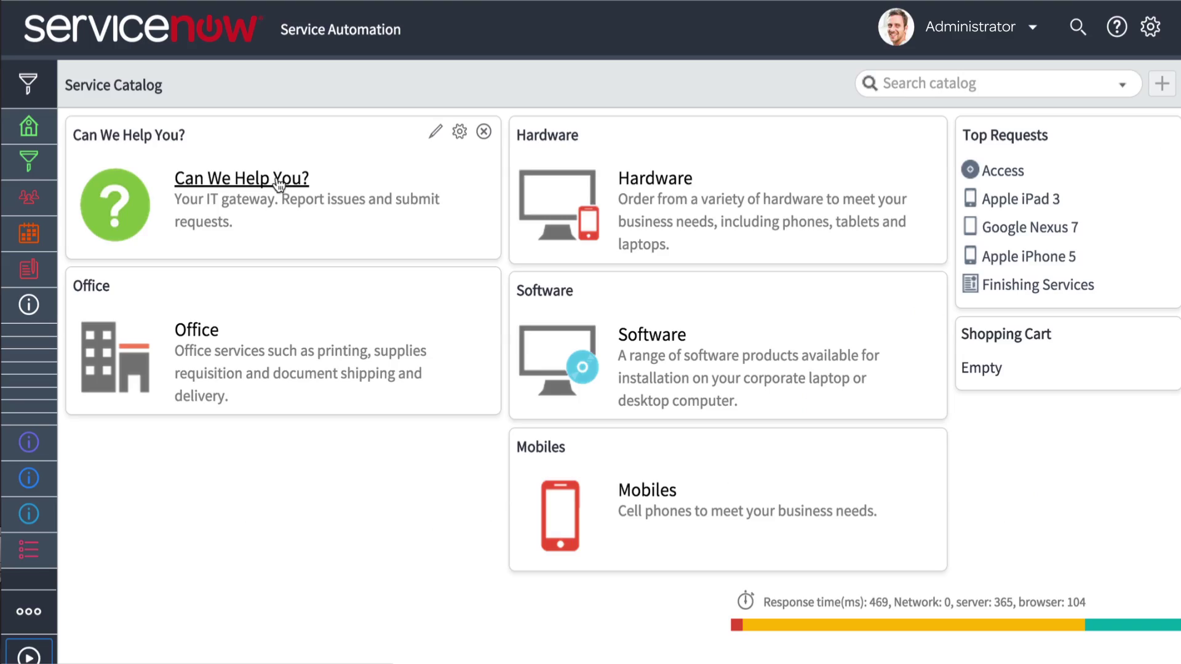
Step: Open Submit Idea under Can We Help You? and title it 'New mobile enabled sales quoting tool'
left_click(279, 180)
scroll(276, 185, "down", 5)
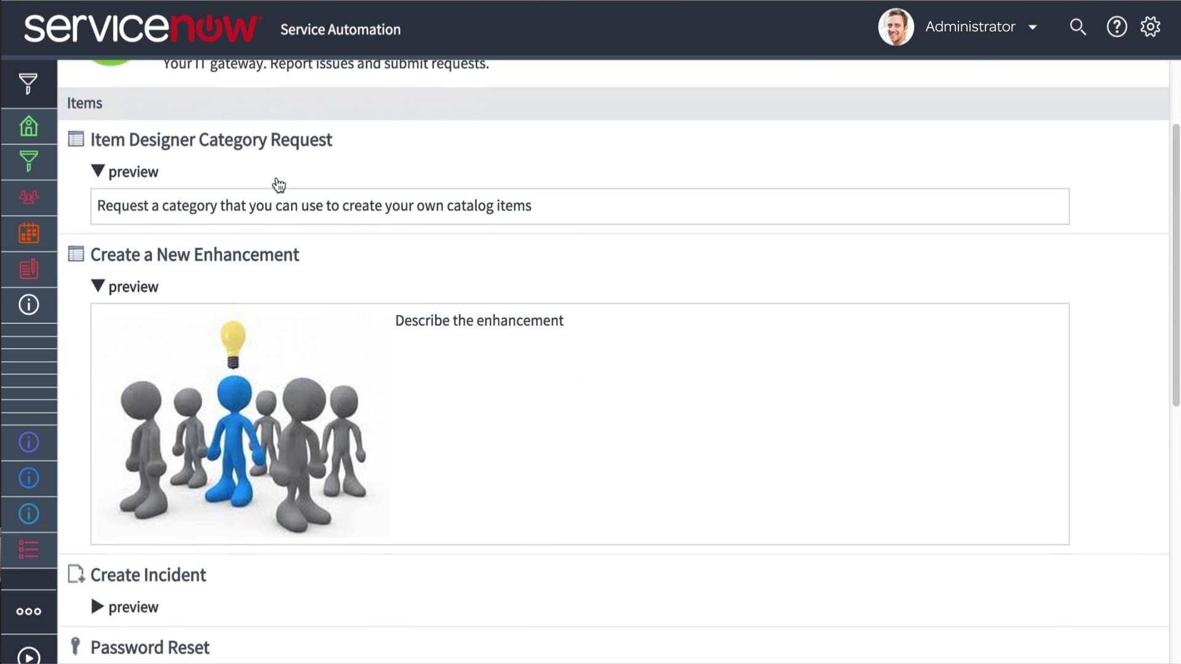
scroll(278, 185, "down", 6)
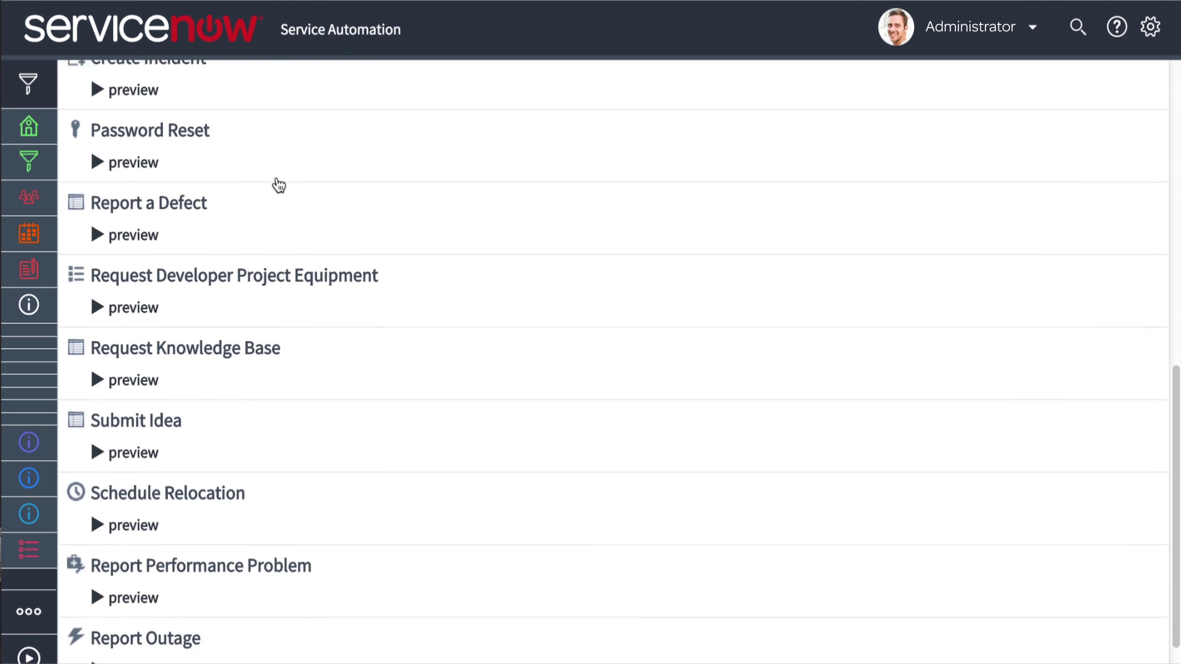
left_click(142, 409)
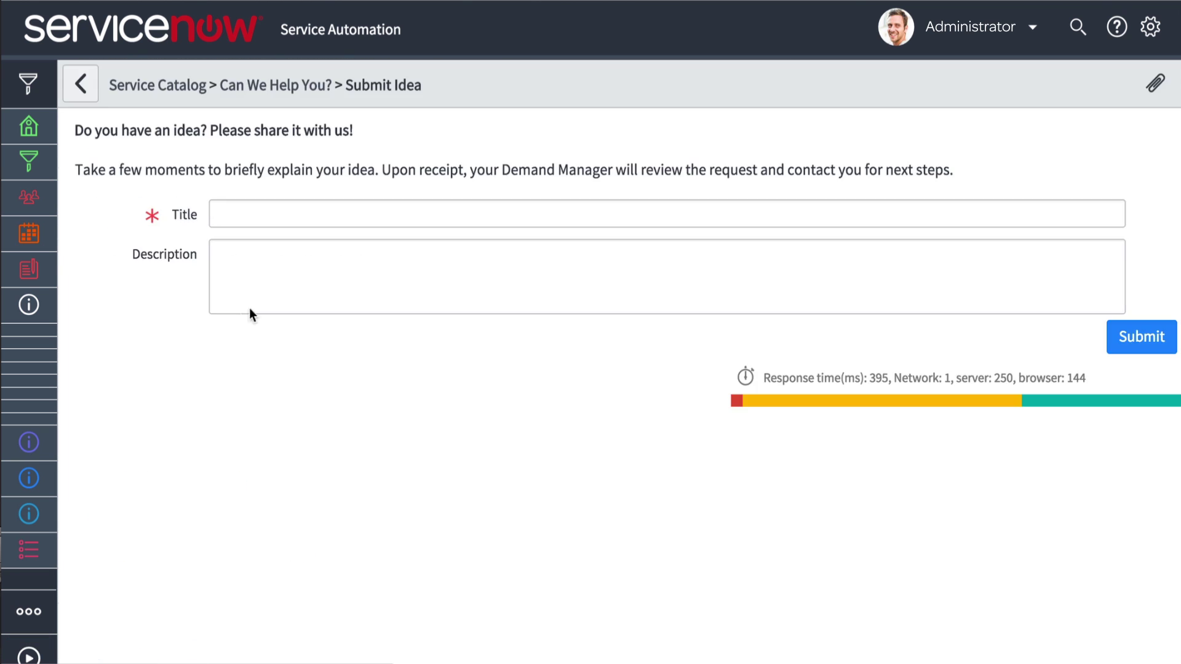
left_click(326, 208)
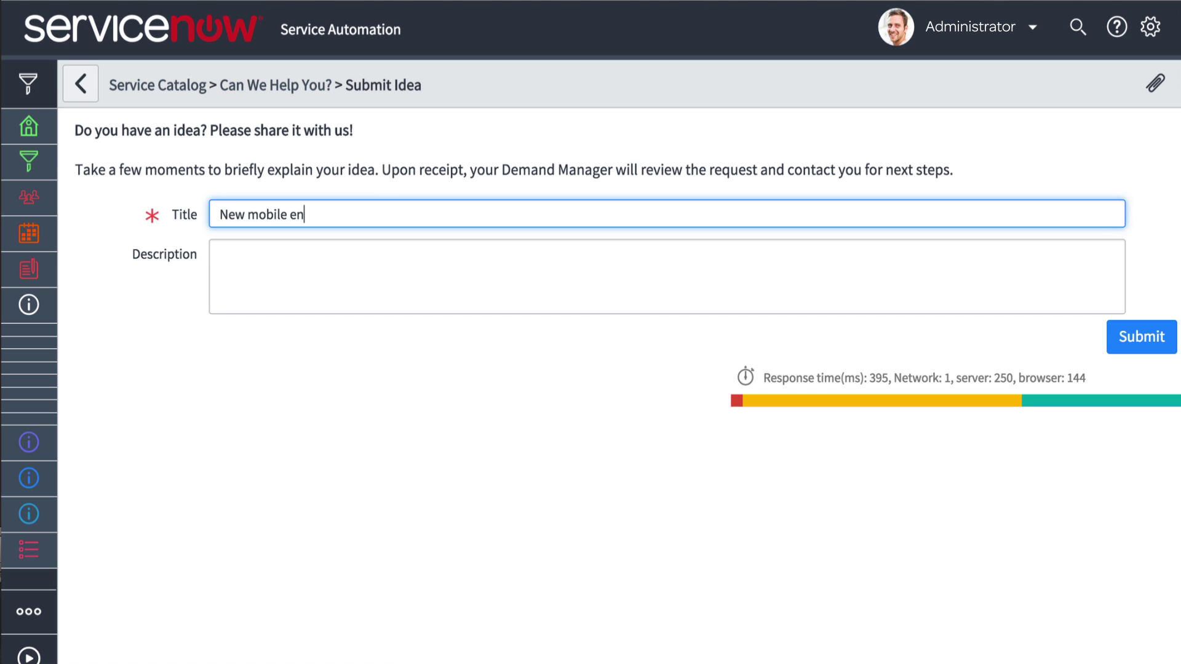
left_click(460, 279)
Step: Submit the idea, then open IDEA0001016 and accept it to create a demand
left_click(1123, 355)
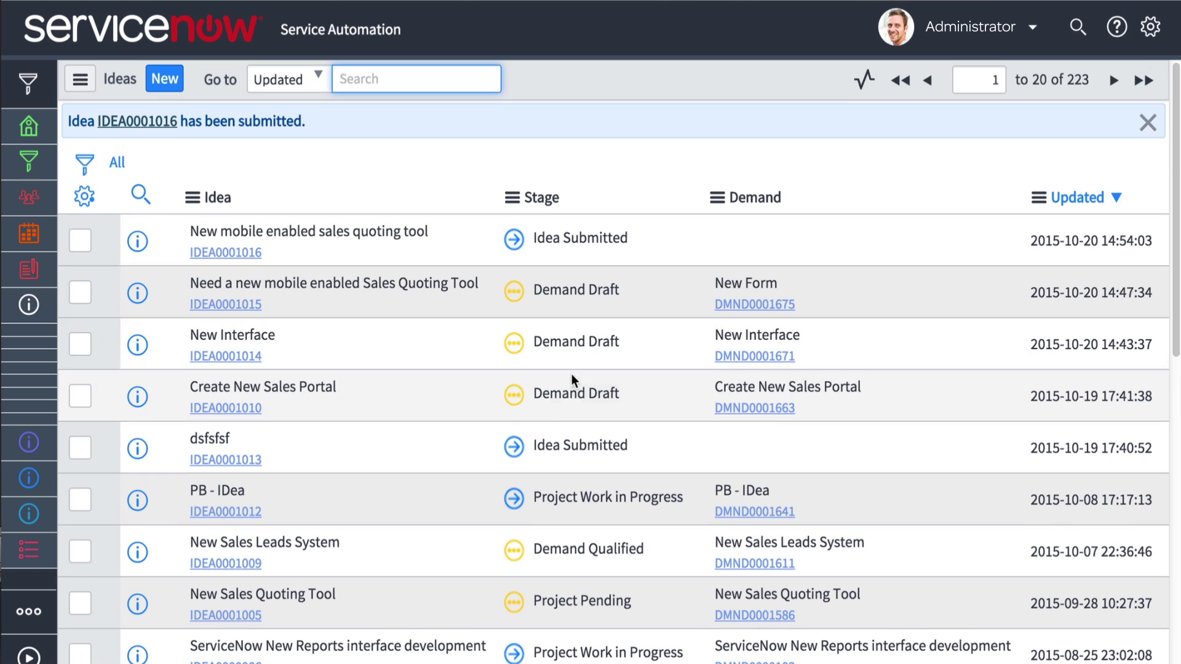
mouse_move(522, 242)
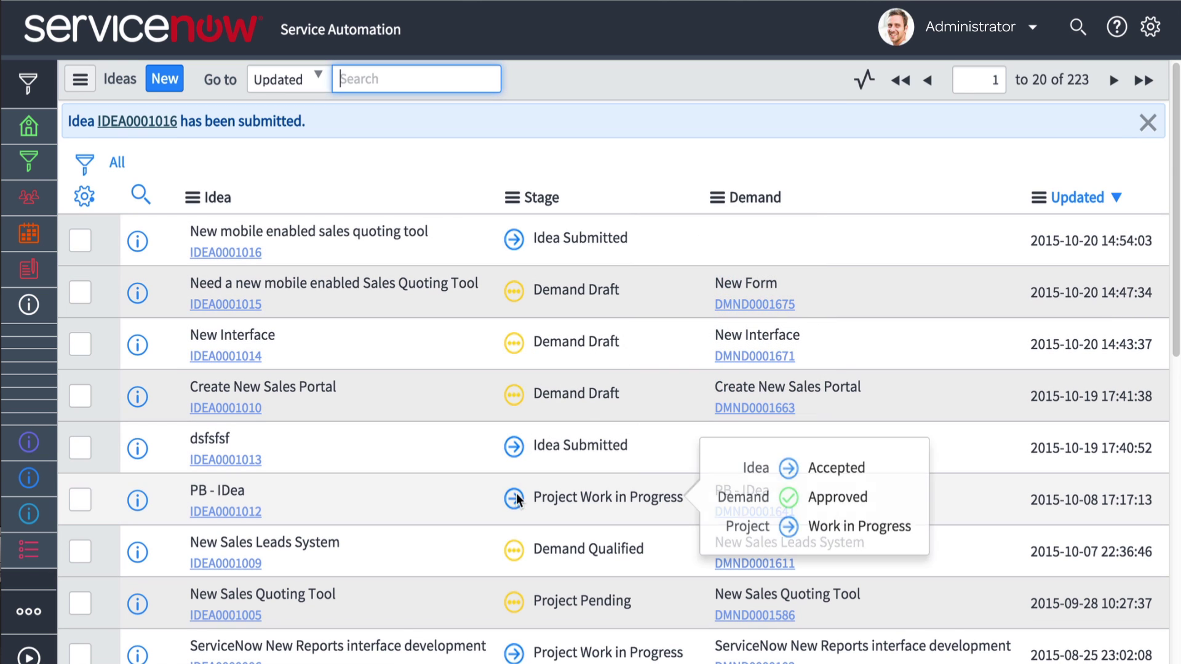
left_click(240, 260)
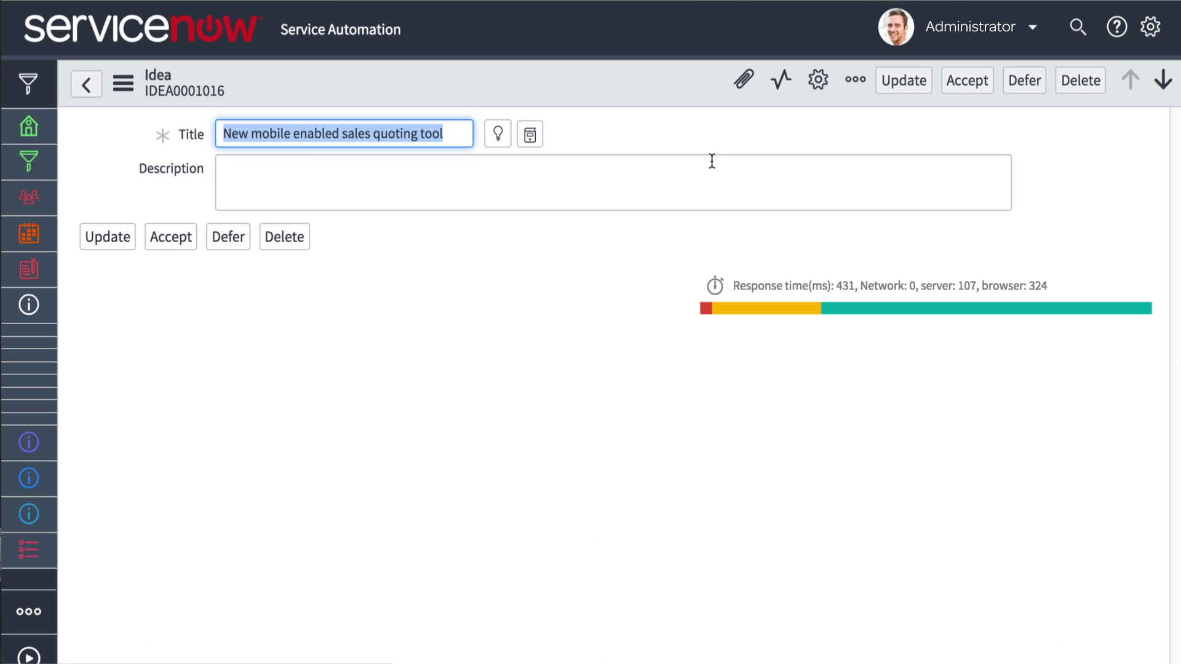
left_click(978, 91)
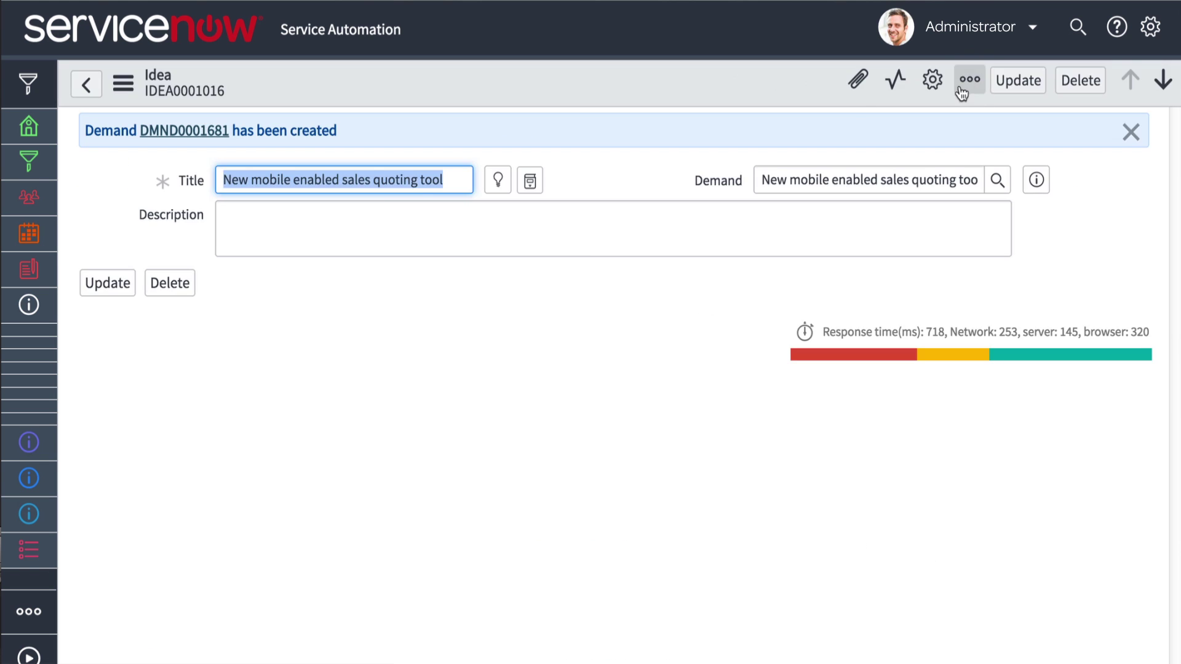
Step: Rescore the quoting tool demand in Demand Workbench to risk 0.9, value 6.7, size 7
left_click(201, 131)
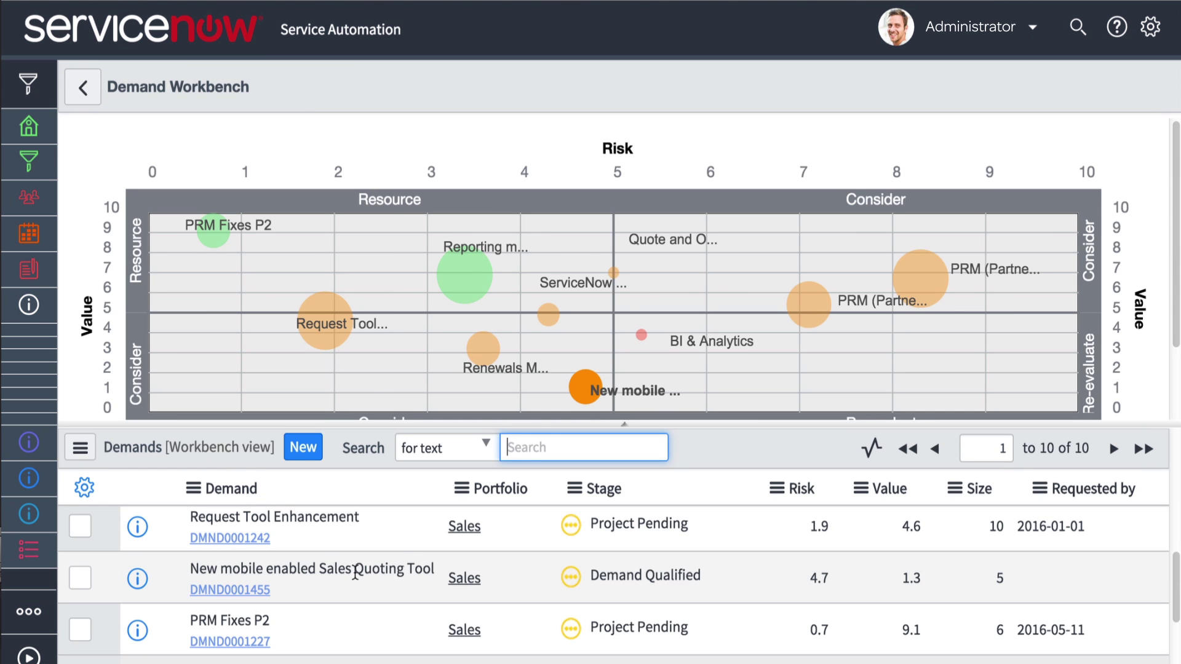
left_click_drag(573, 390, 232, 285)
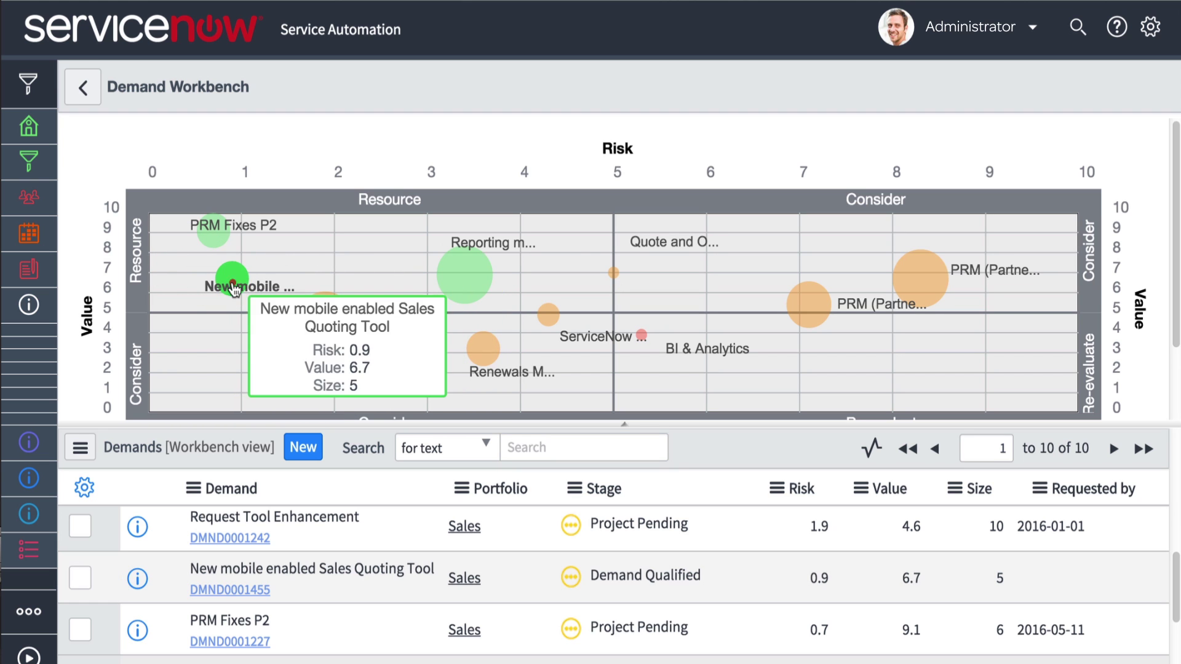
left_click(233, 285)
left_click_drag(238, 374, 267, 375)
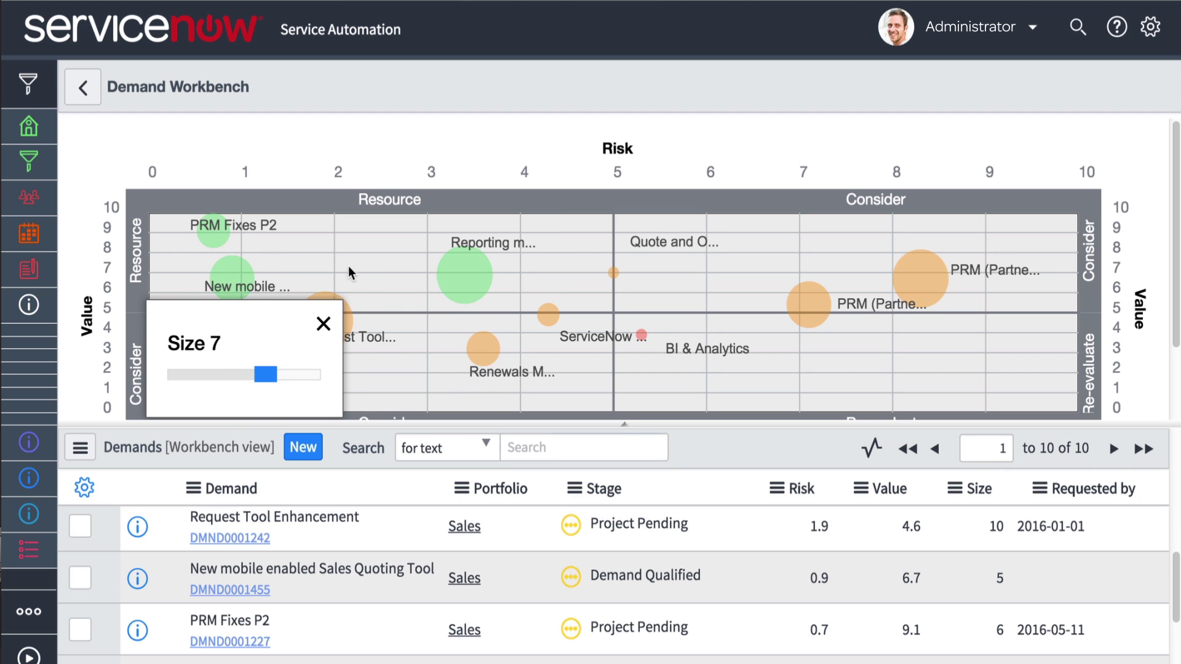
left_click(351, 273)
Step: Create a project from the demand and open the new project PRJ0011223
right_click(258, 312)
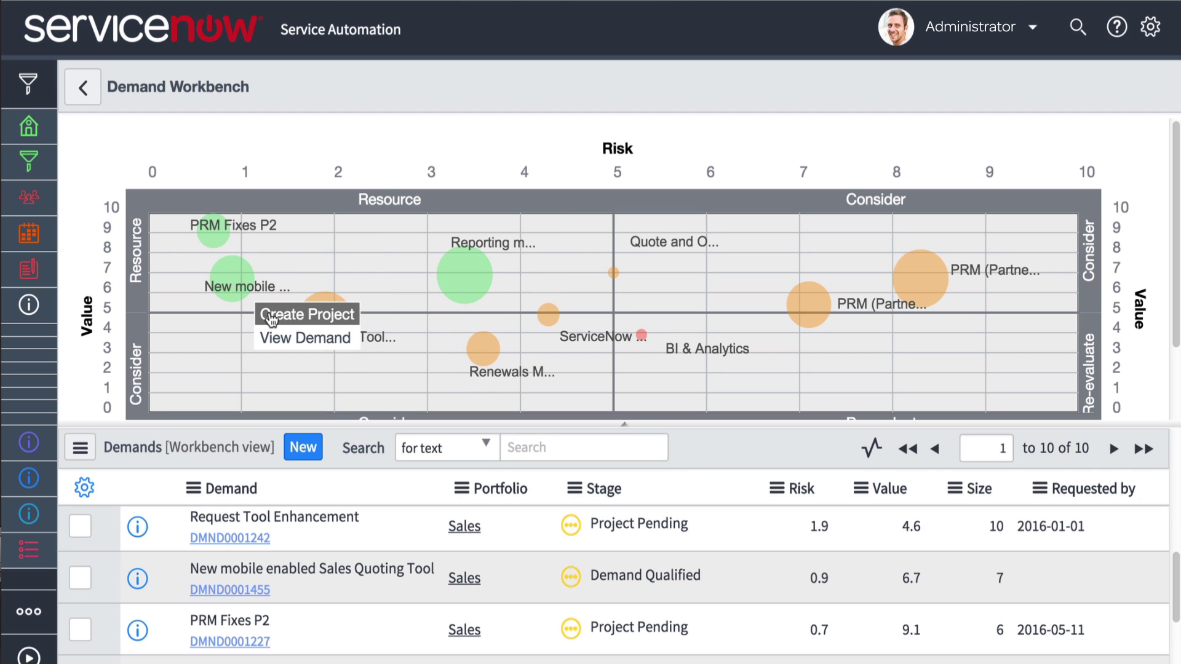
left_click(271, 315)
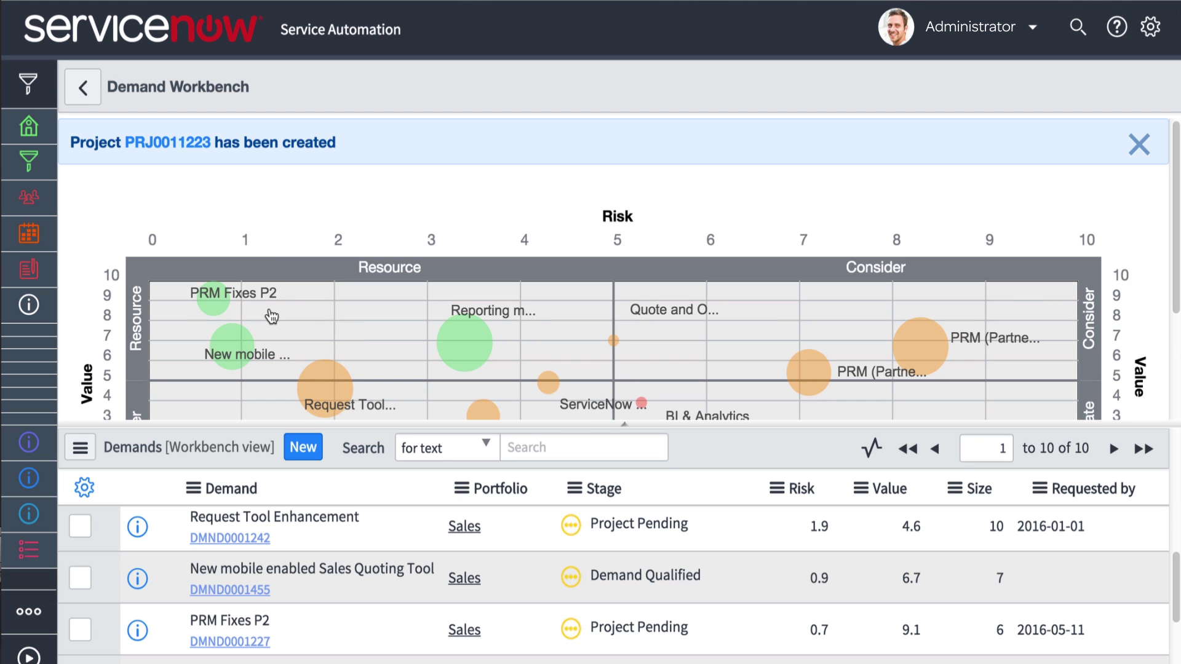
left_click(180, 144)
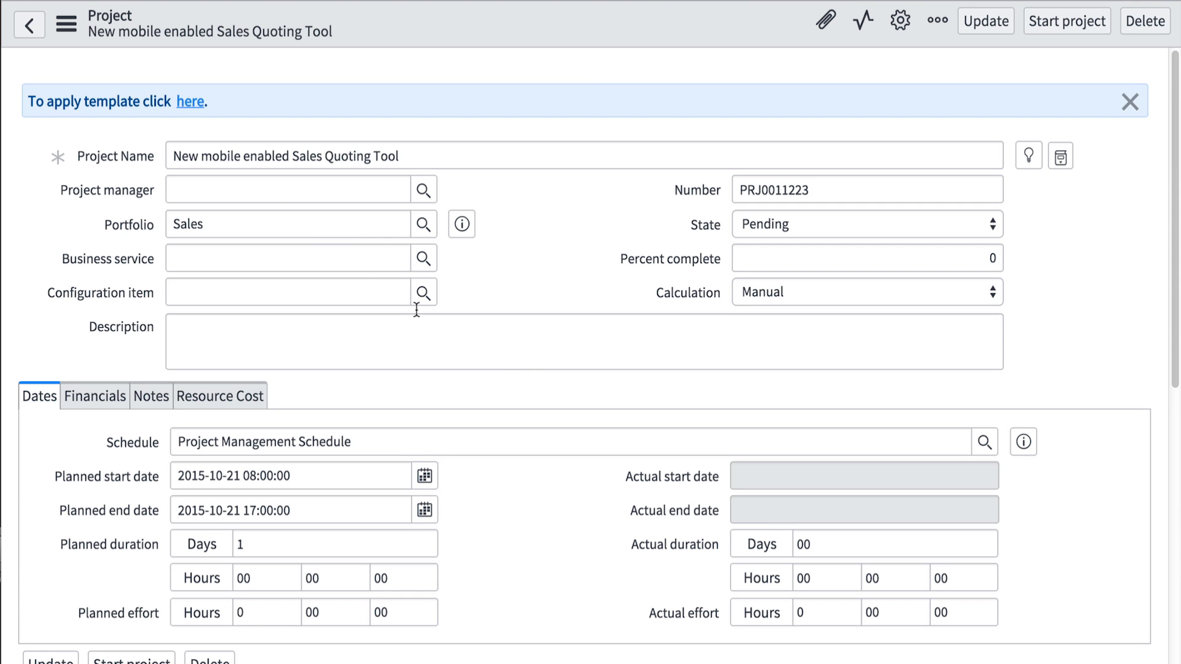
Step: Apply 'Approved Template - Sales IT Project - 2' to the project
left_click(185, 104)
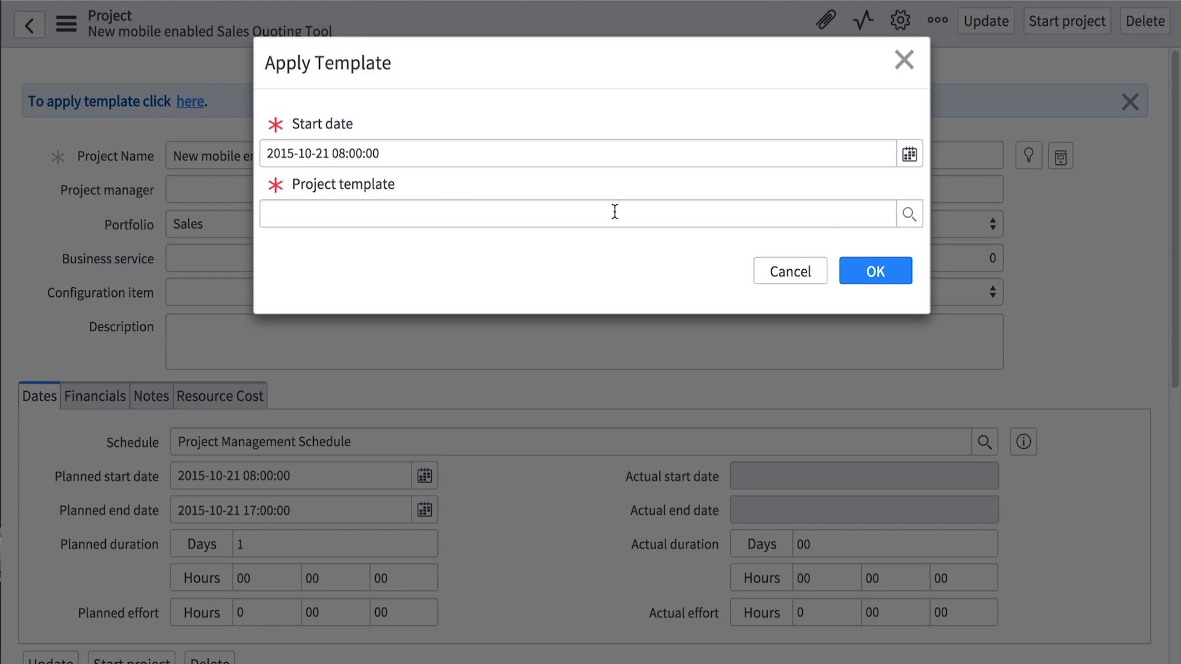
left_click(906, 223)
left_click(485, 577)
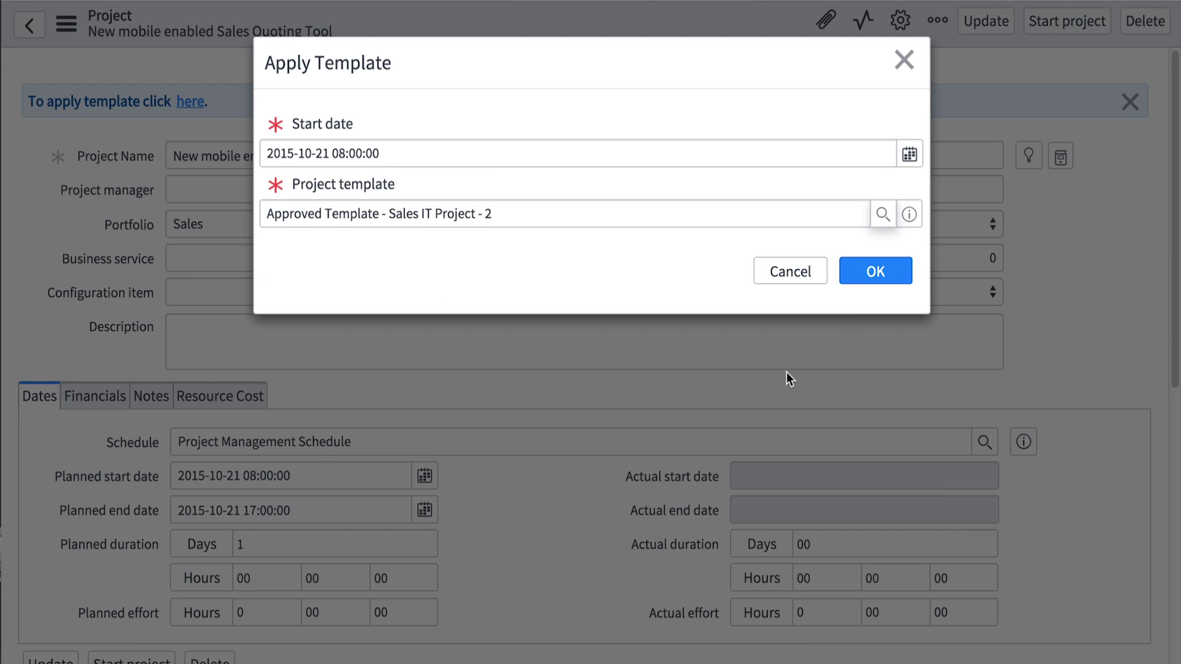
left_click(876, 271)
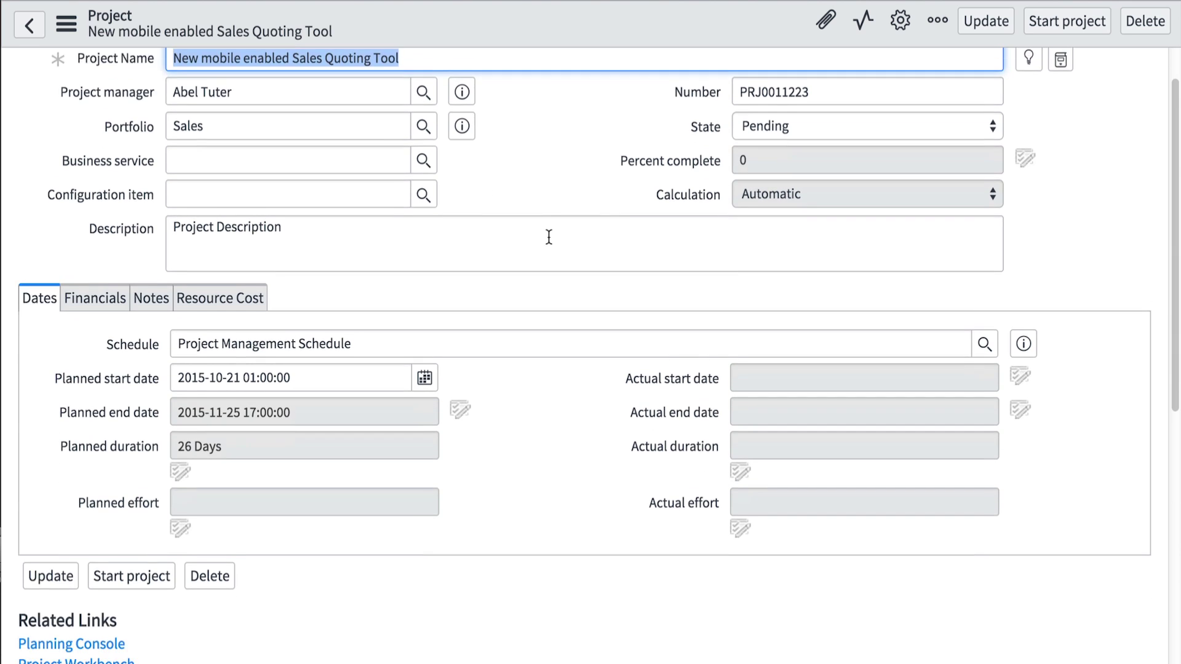
scroll(548, 236, "down", 4)
Step: Add an assigned 2-day 'Identify Stakeholders' task under Inititating in the Planning Console
left_click(96, 422)
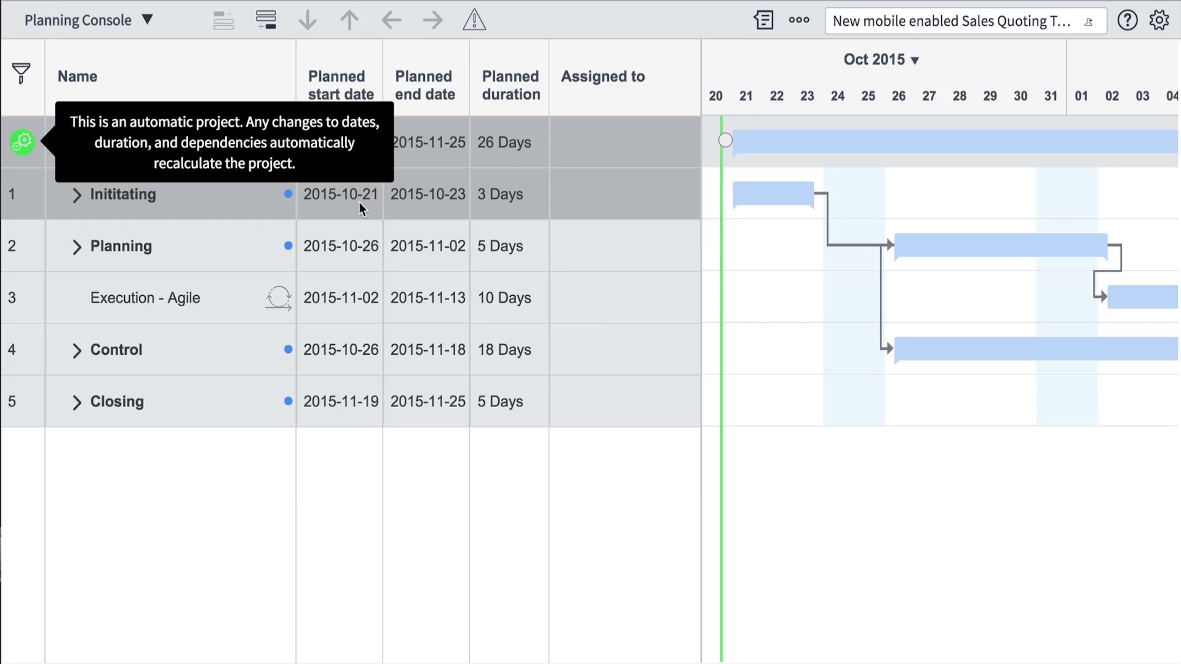
left_click(77, 195)
left_click(150, 295)
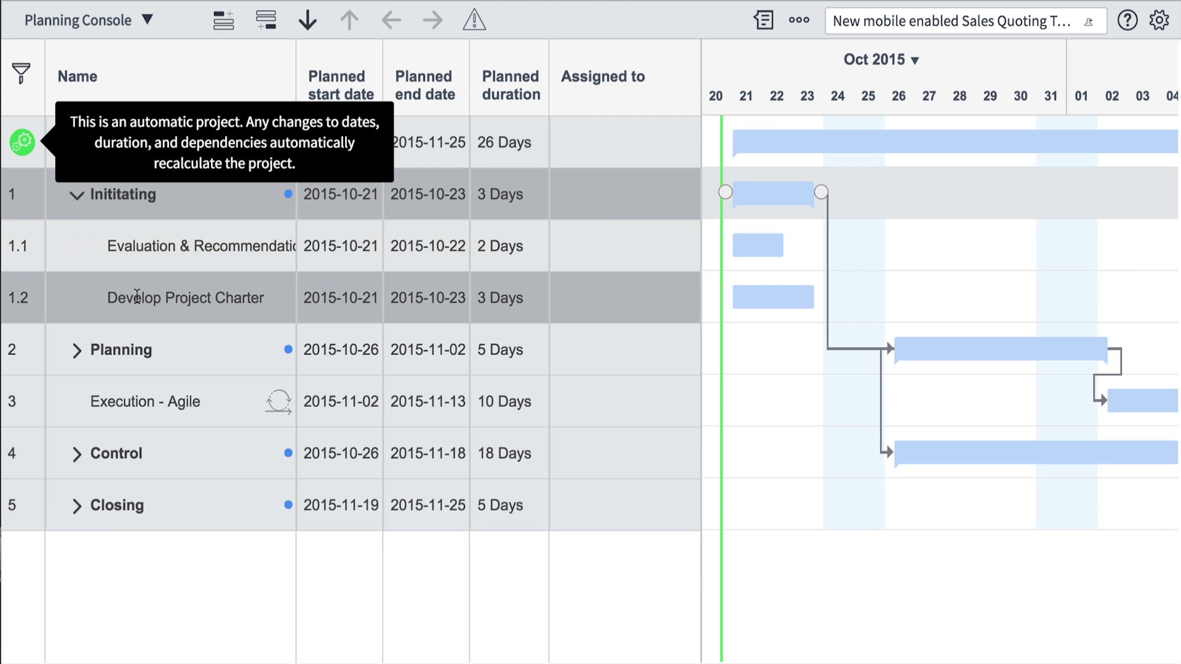
left_click(265, 21)
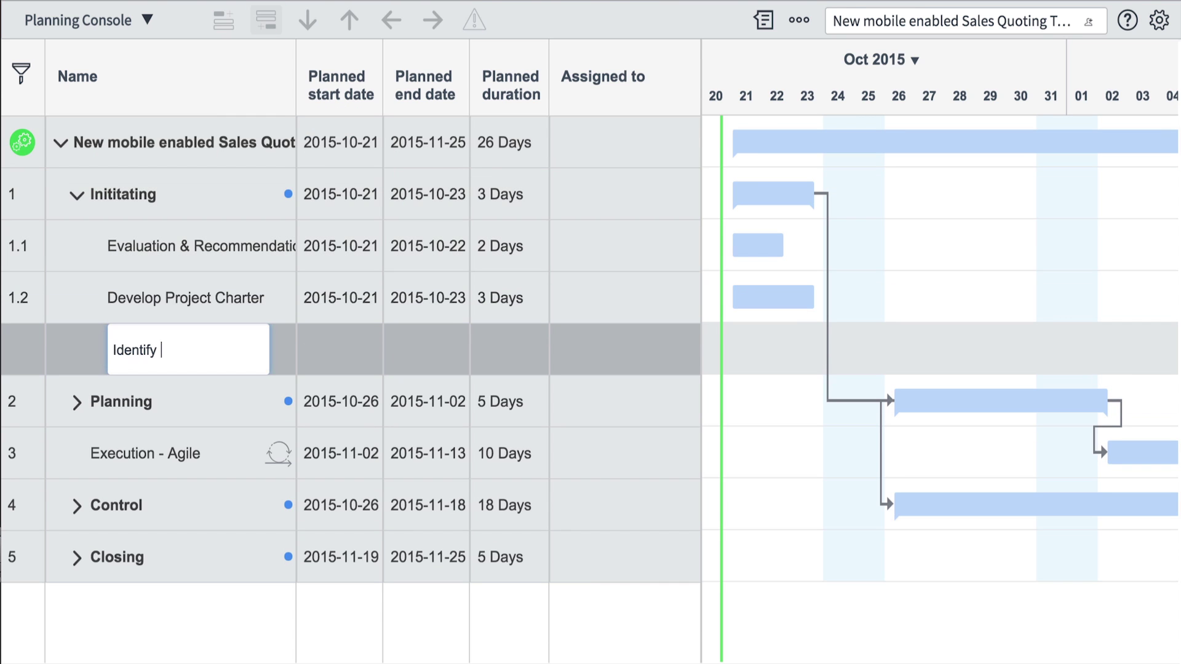
type("Identify Stakeholders")
key("Return")
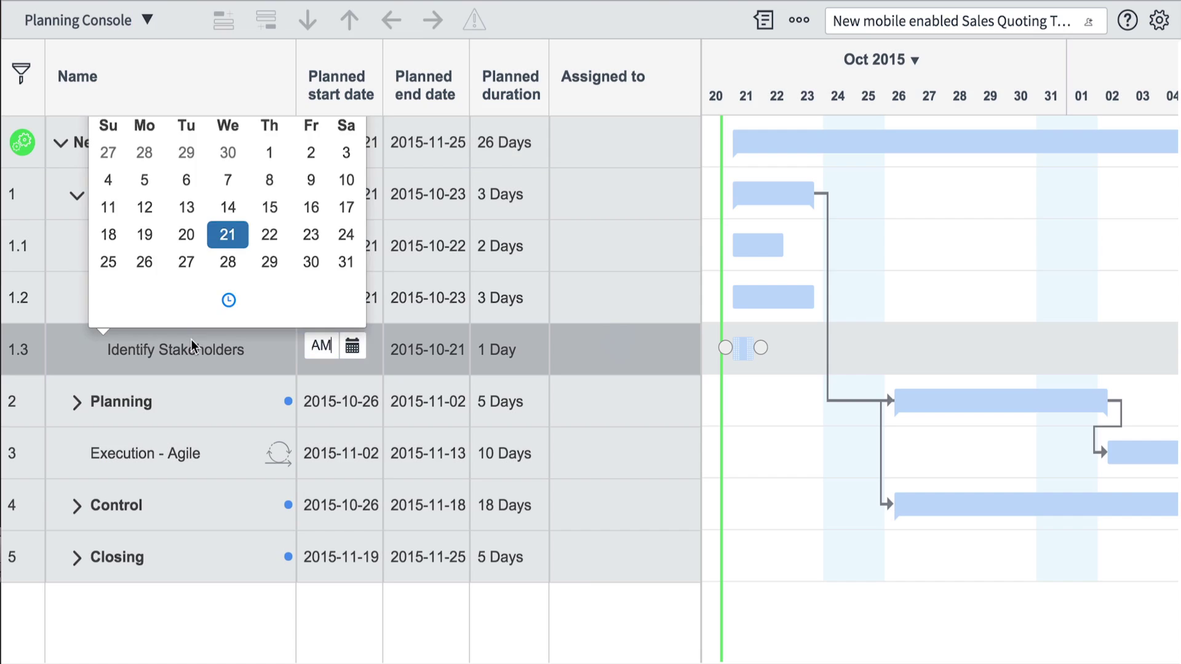
left_click(190, 345)
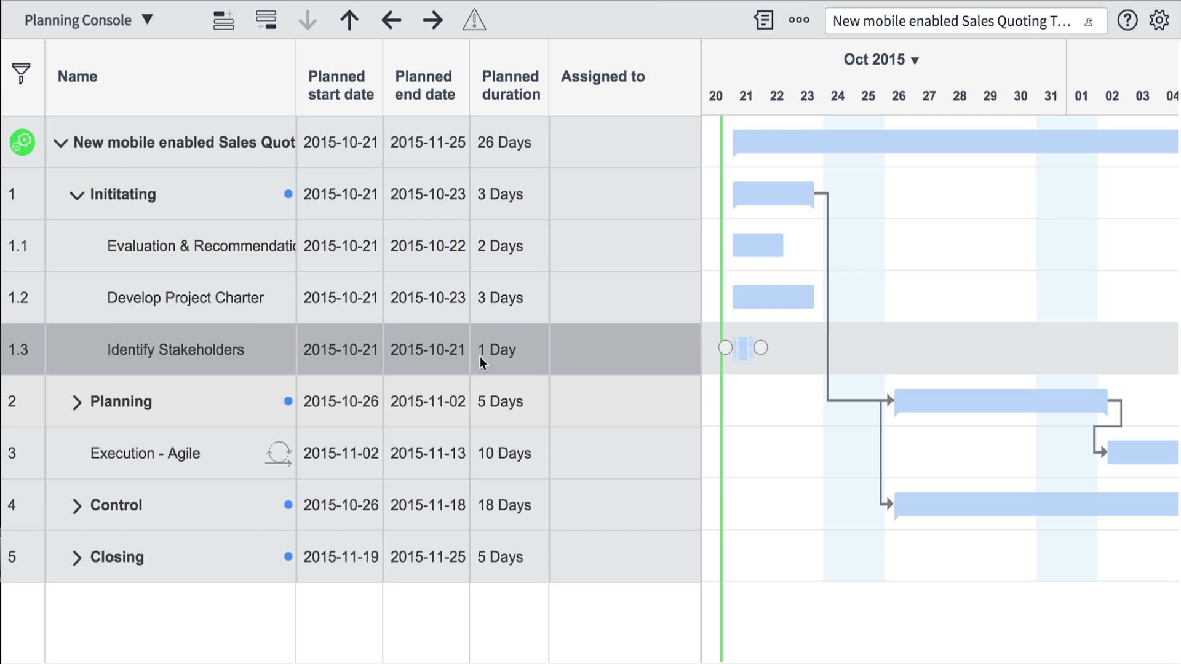
left_click(507, 352)
type("2")
left_click(606, 338)
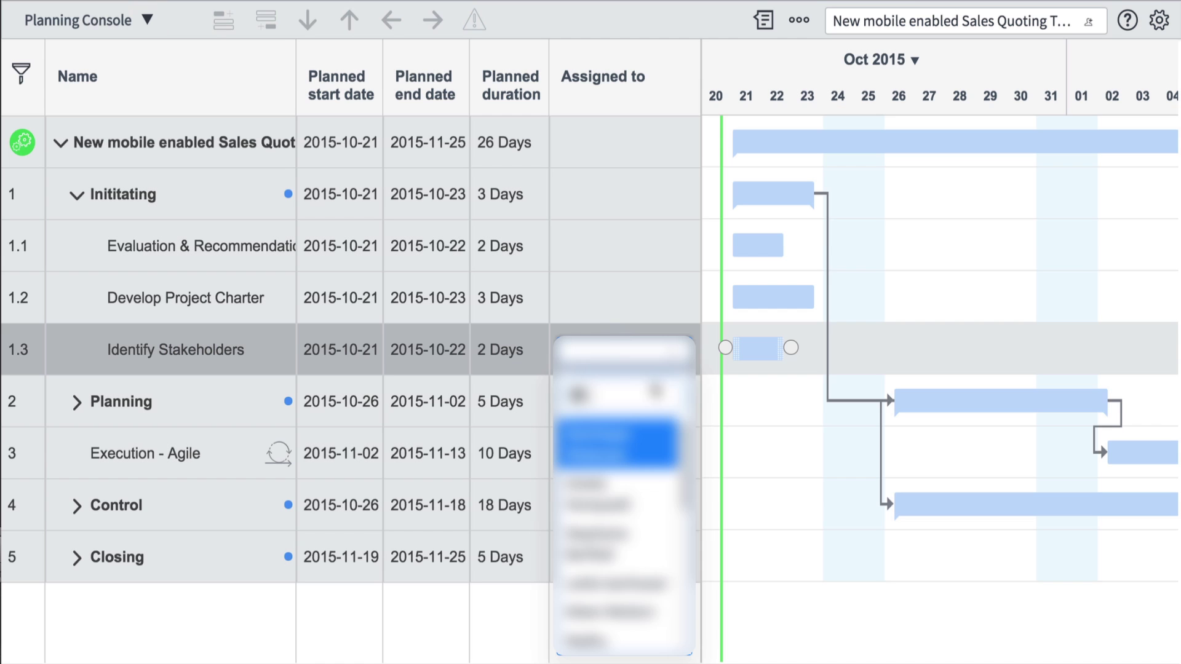
left_click(625, 458)
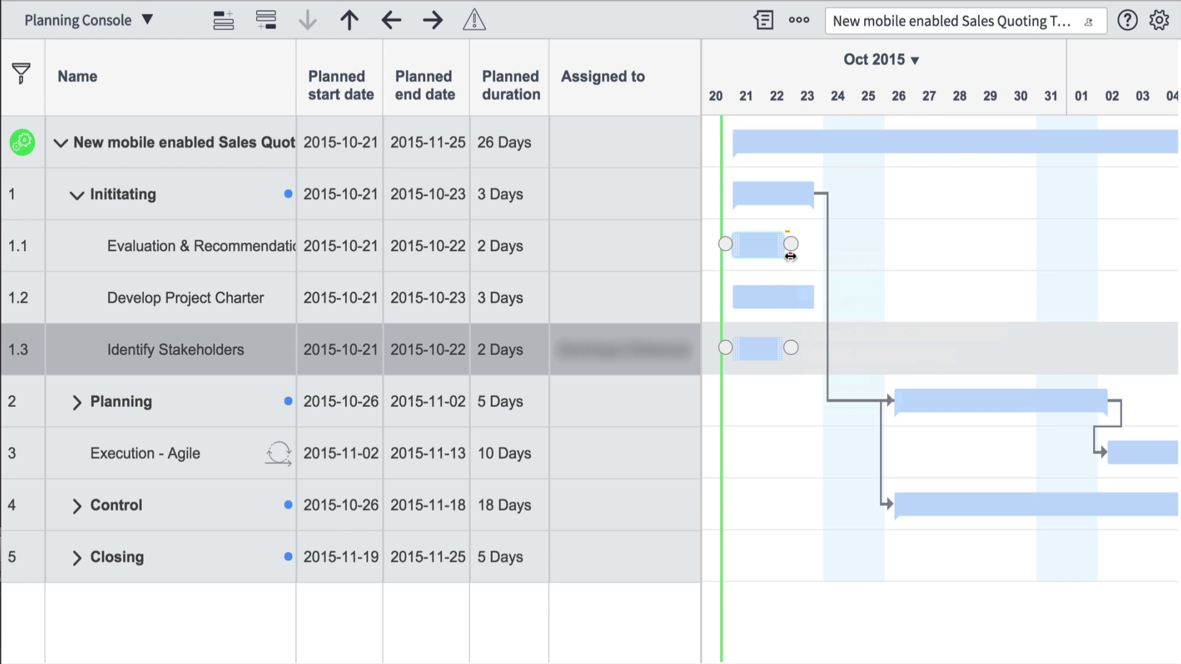
Step: Make Develop Project Charter depend on Evaluation & Recommendations and highlight the critical path
left_click_drag(790, 246, 821, 302)
left_click_drag(734, 300, 725, 296)
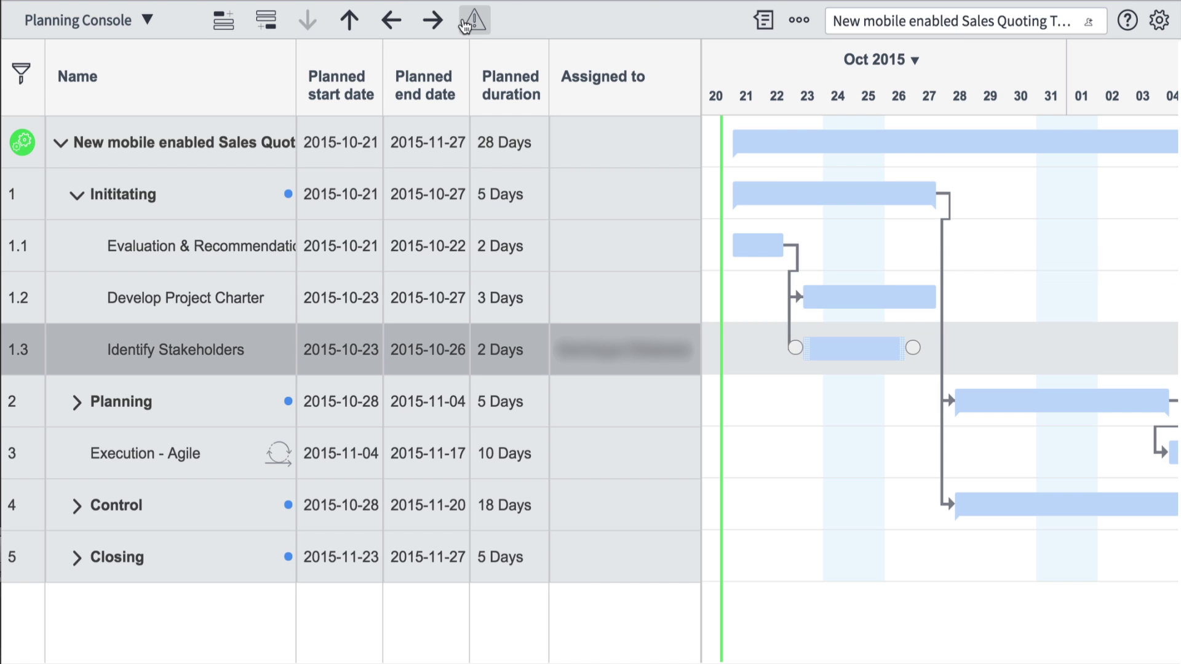
left_click(473, 22)
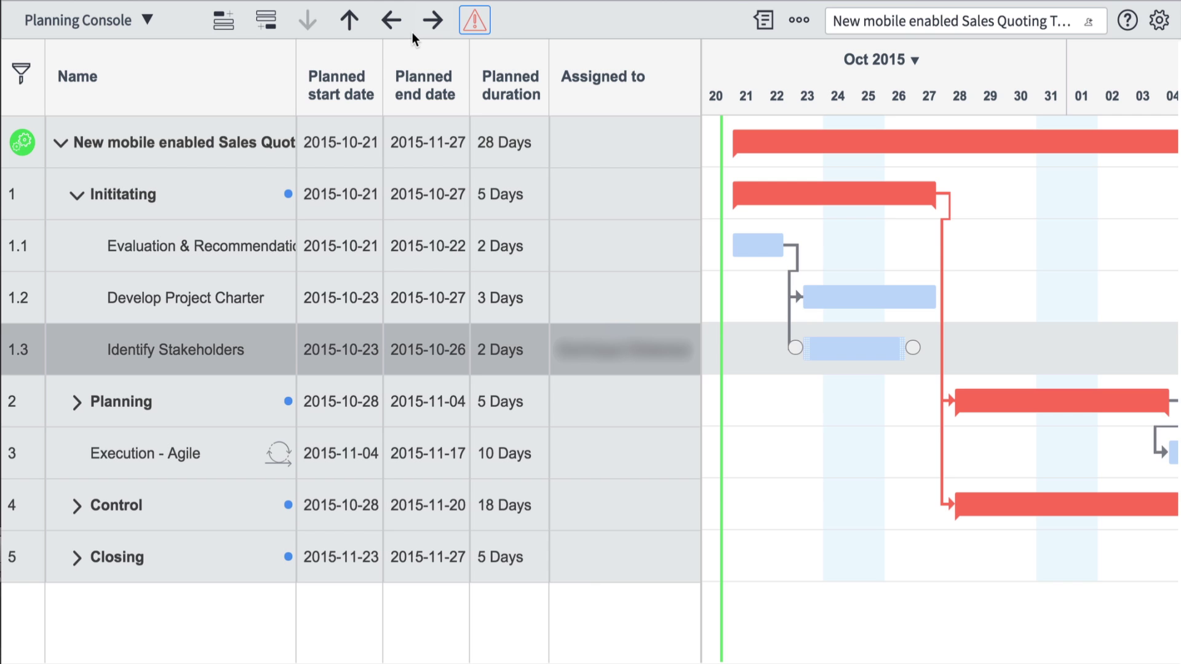
left_click(152, 22)
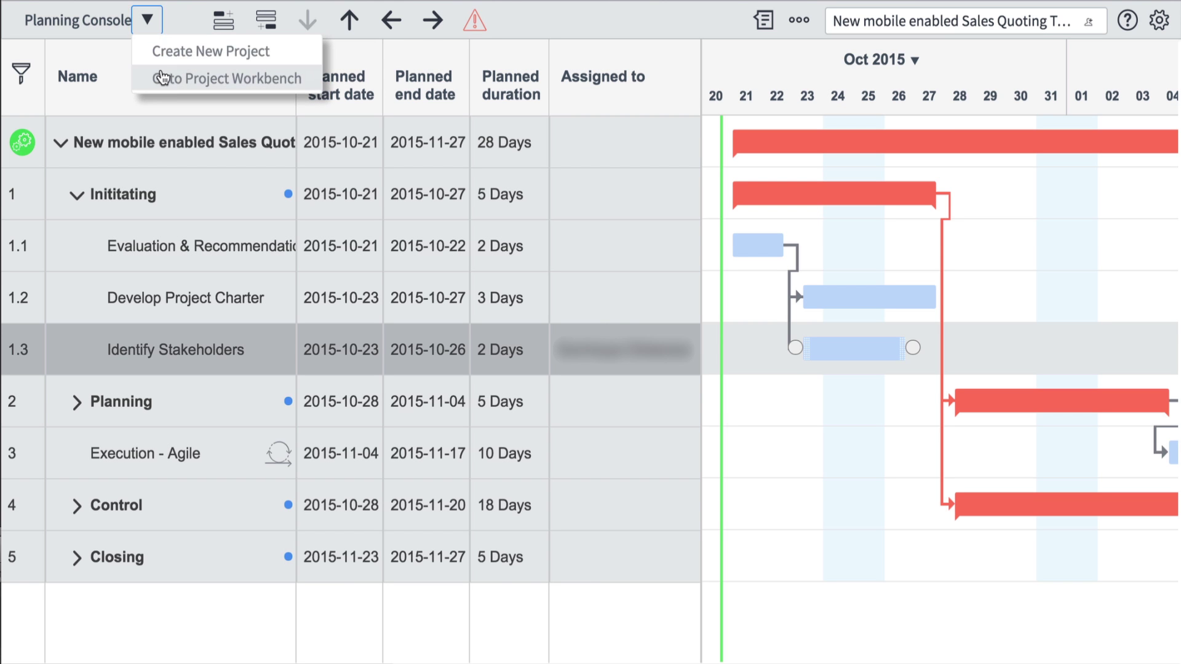
Step: Show the project in the Project Workbench as a VTB visual task board
left_click(163, 77)
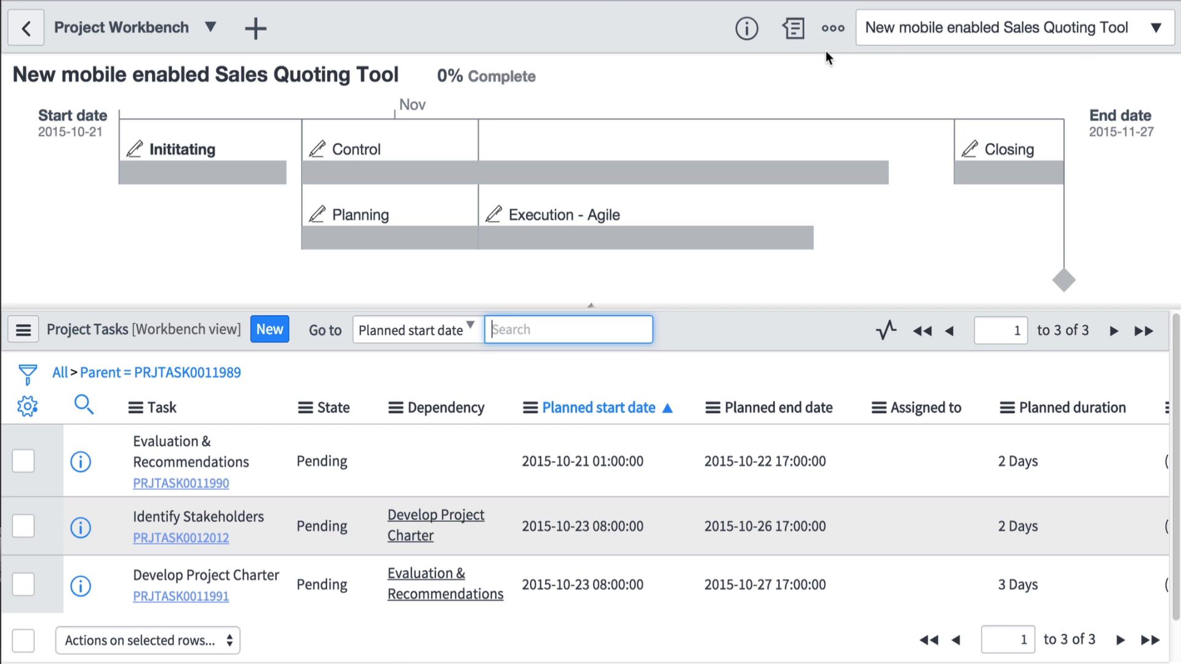
left_click(832, 28)
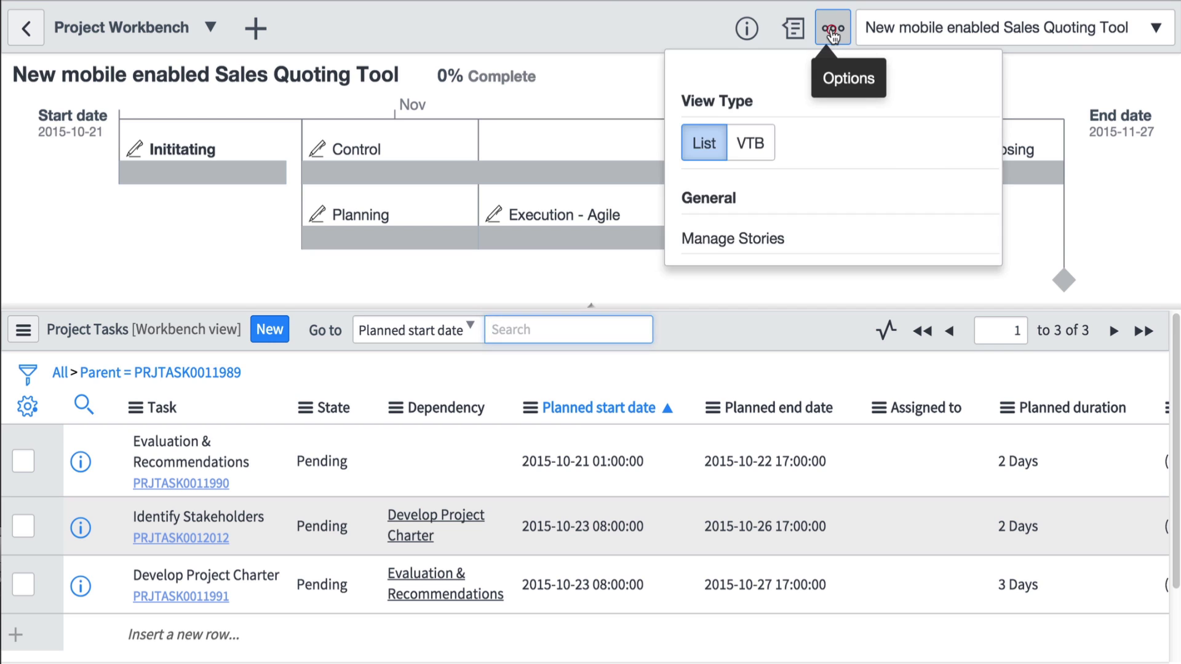
left_click(752, 144)
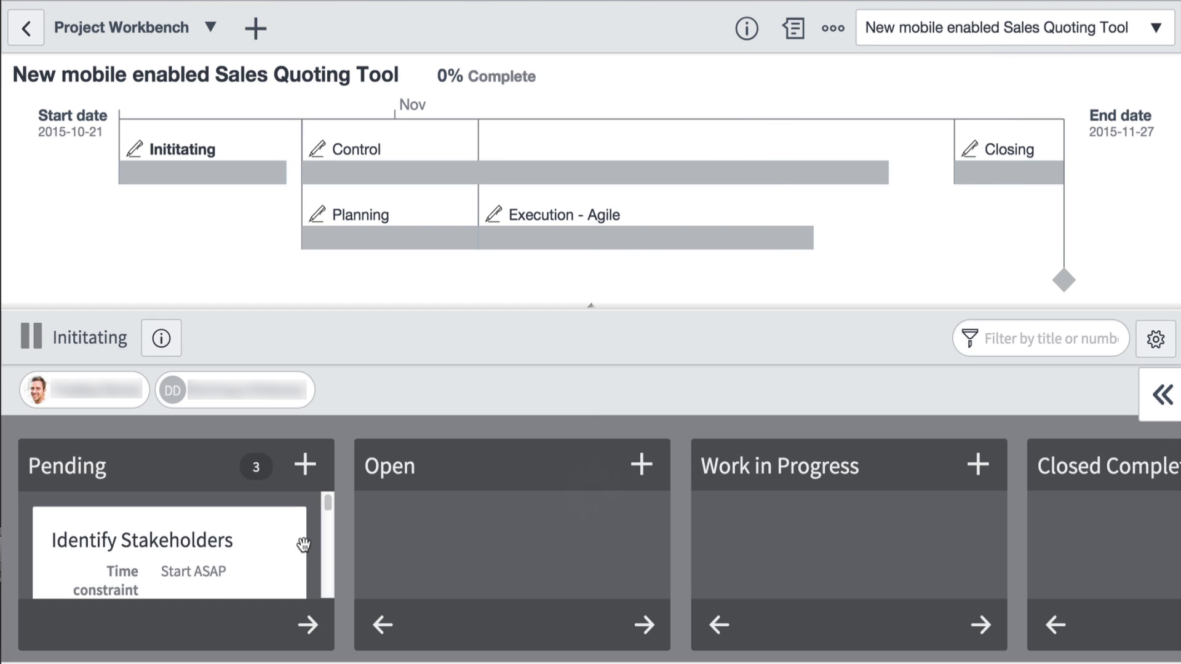
Step: Move the Identify Stakeholders card from Pending through Open to Closed Complete
left_click_drag(303, 543, 507, 514)
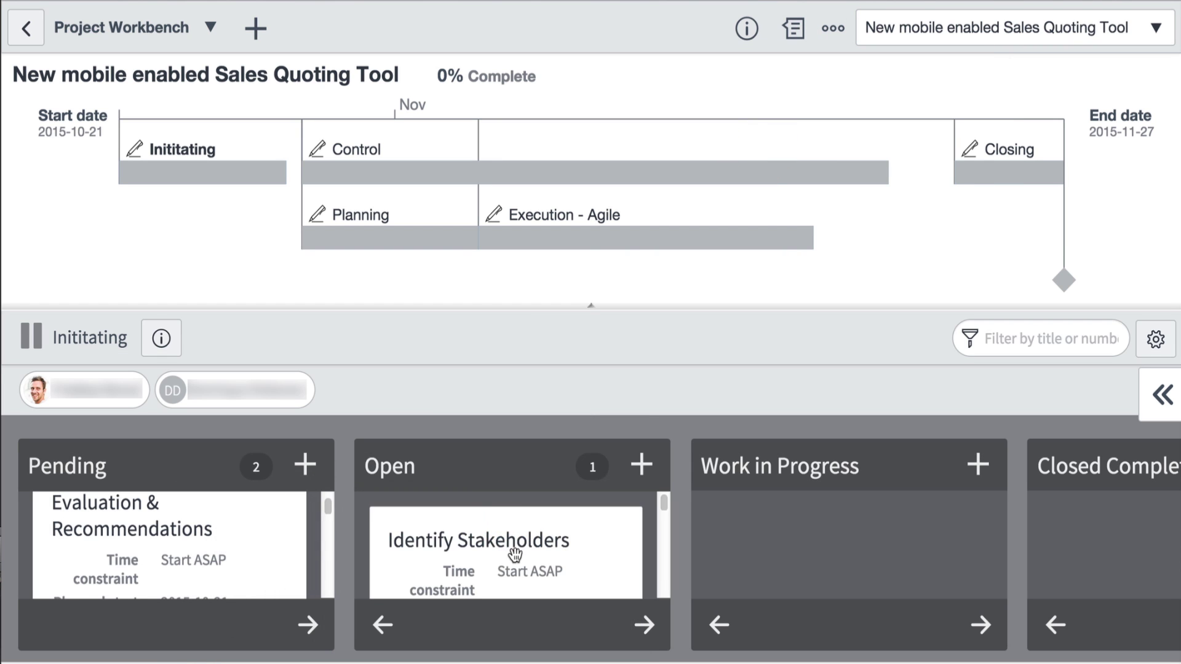
left_click_drag(737, 556, 778, 512)
scroll(768, 511, "up", 5)
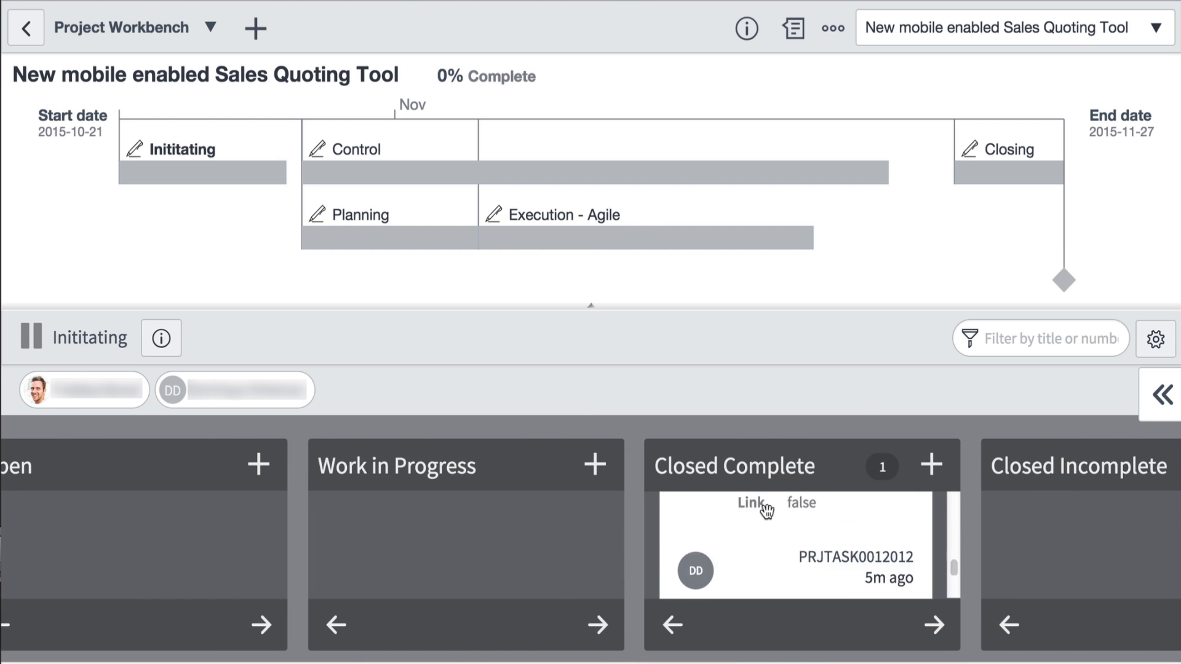
scroll(766, 508, "up", 2)
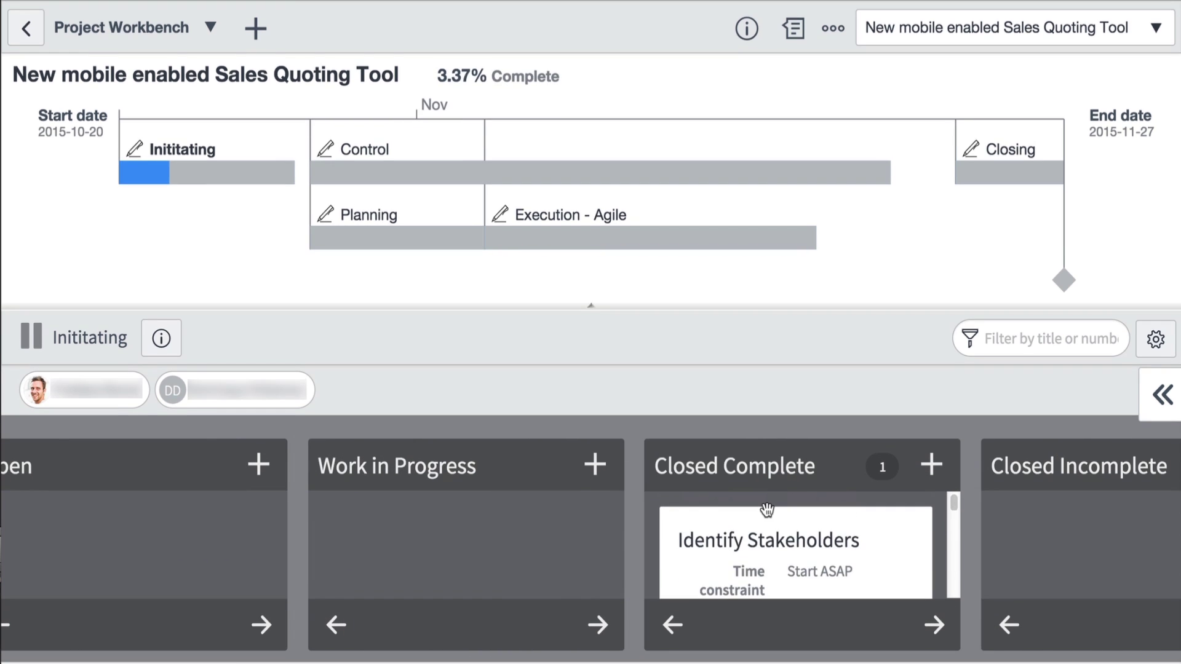
Step: Post 'Do you want to move the date?' to the project's Live Feed, then close it
left_click(792, 31)
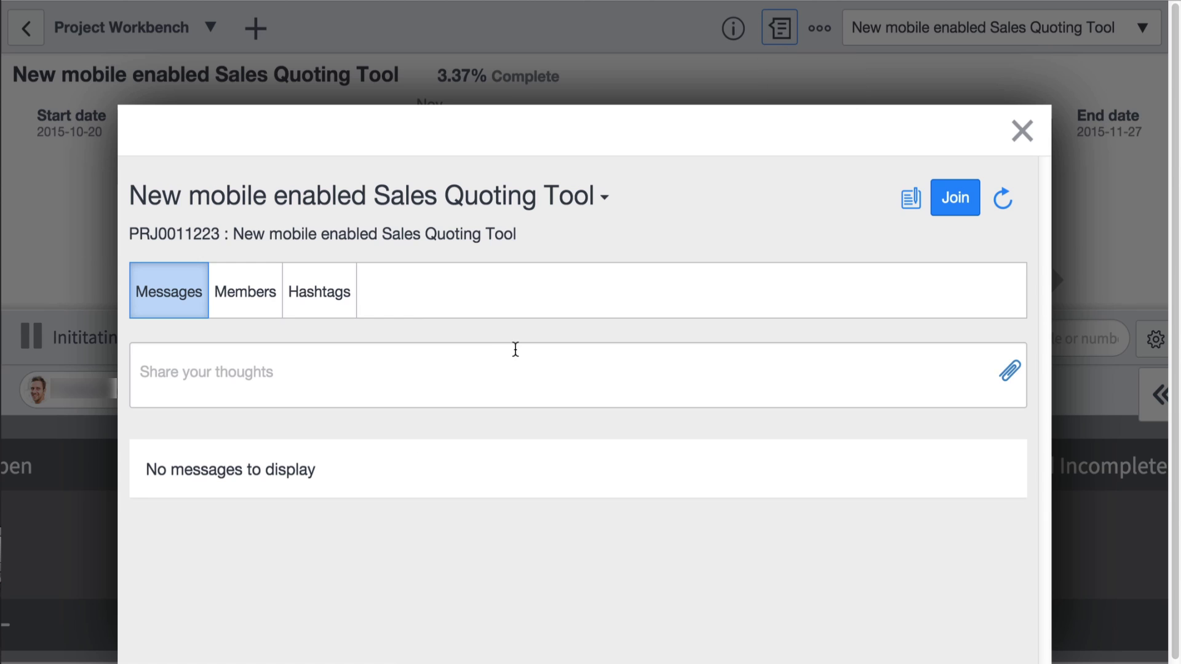
left_click(280, 297)
left_click(166, 298)
left_click(209, 391)
type("D")
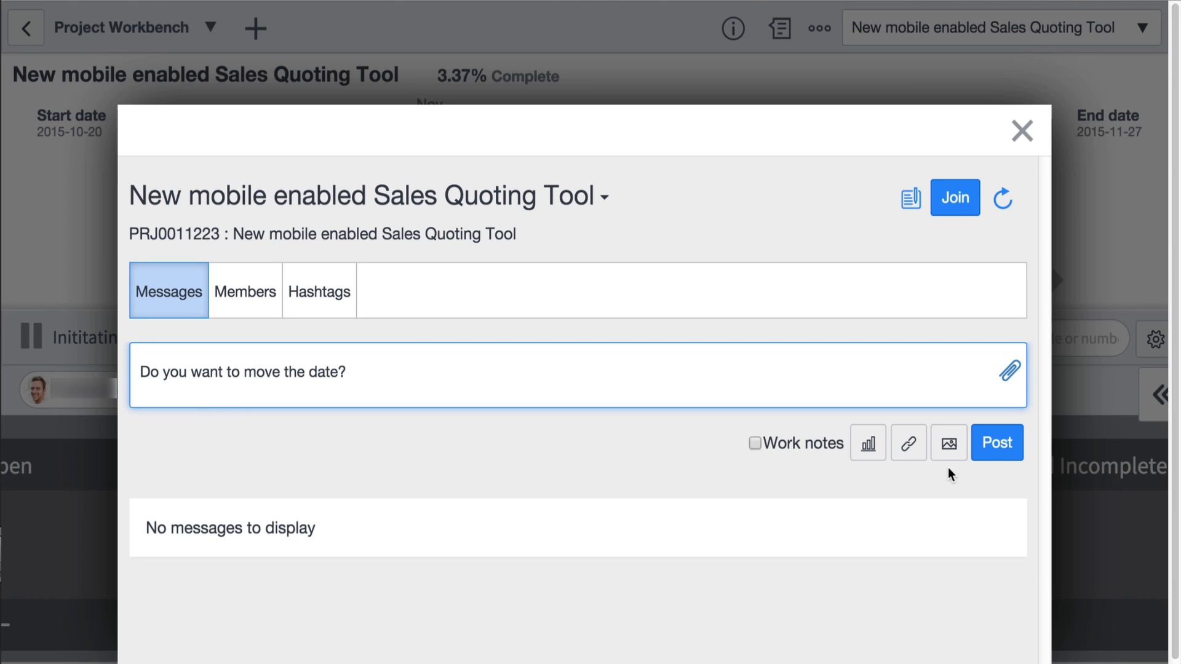
left_click(998, 444)
left_click(1022, 130)
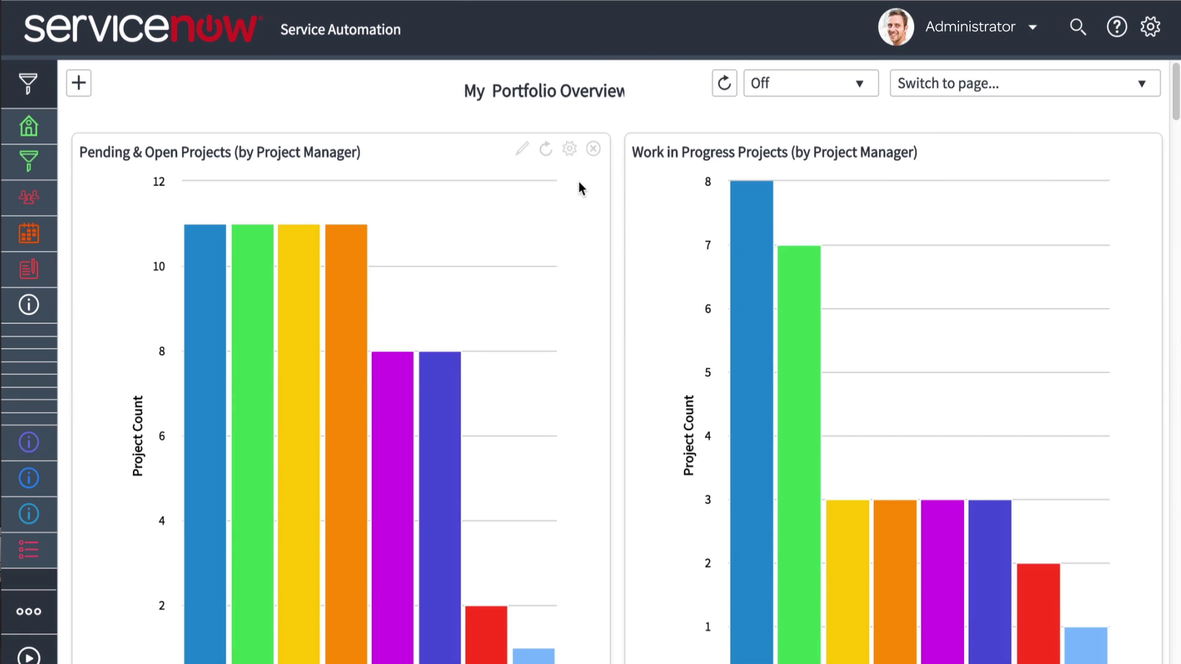
Step: Scroll down the Portfolio Overview charts to the portfolio project status table
scroll(580, 184, "down", 10)
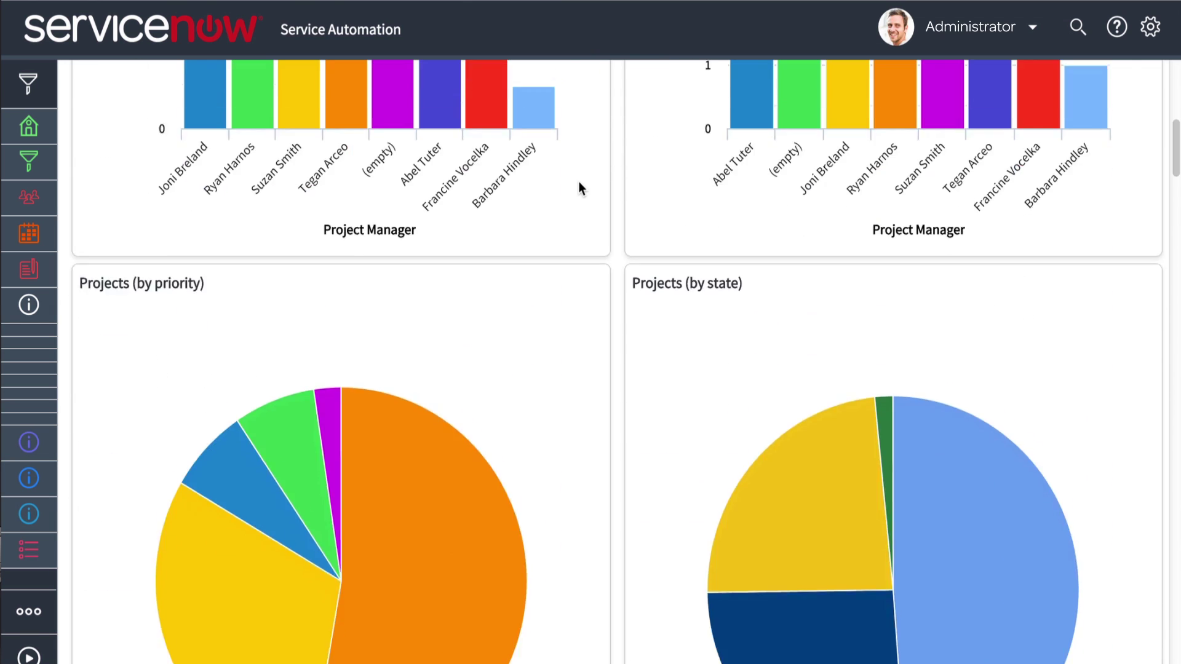
scroll(578, 181, "down", 20)
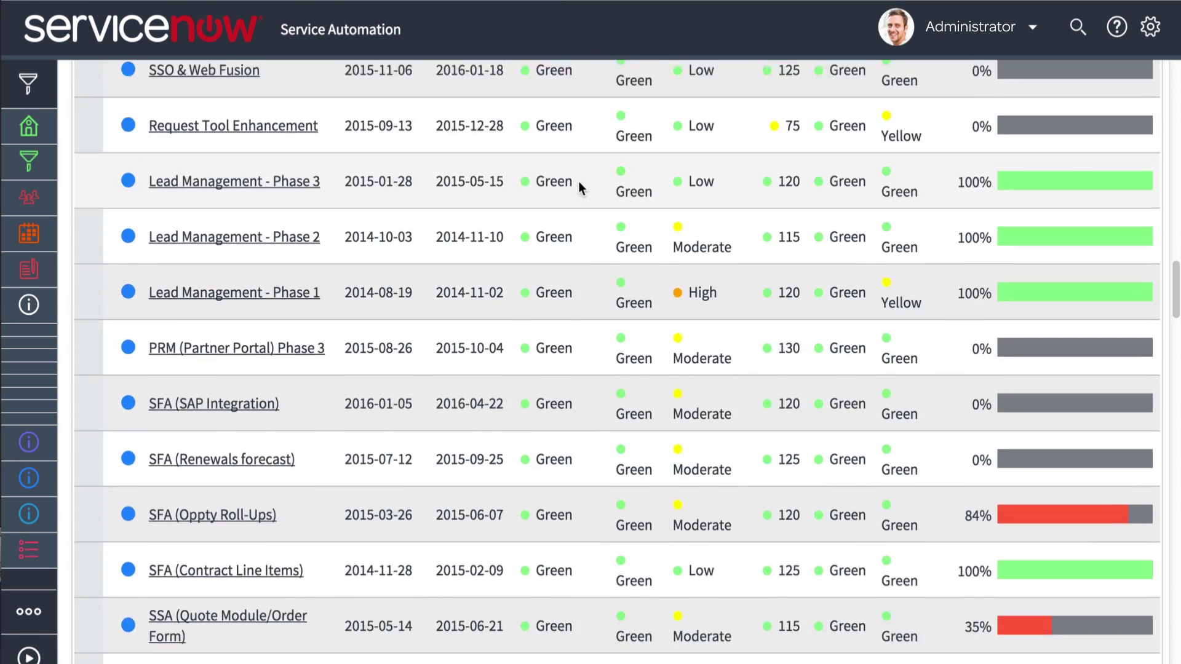